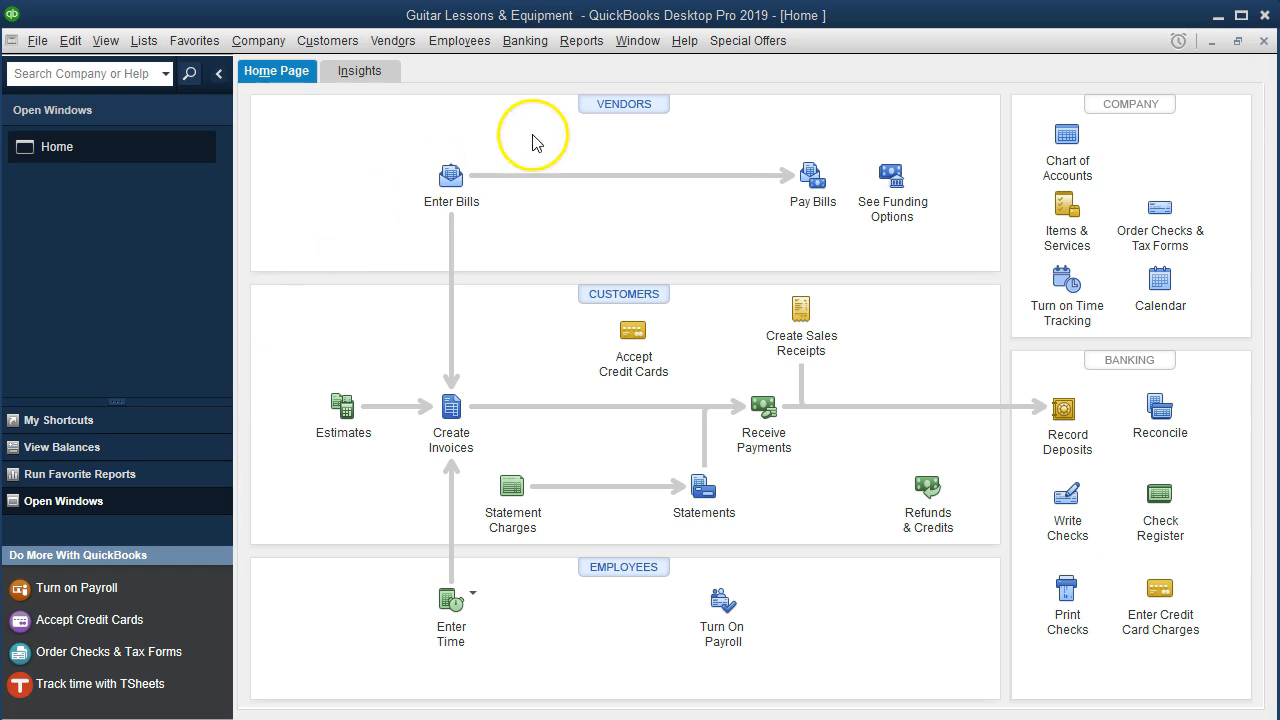
Open the Profit & Loss by Class report and set its date range to 01/01/2019 through 12/31/2019
left_click(581, 41)
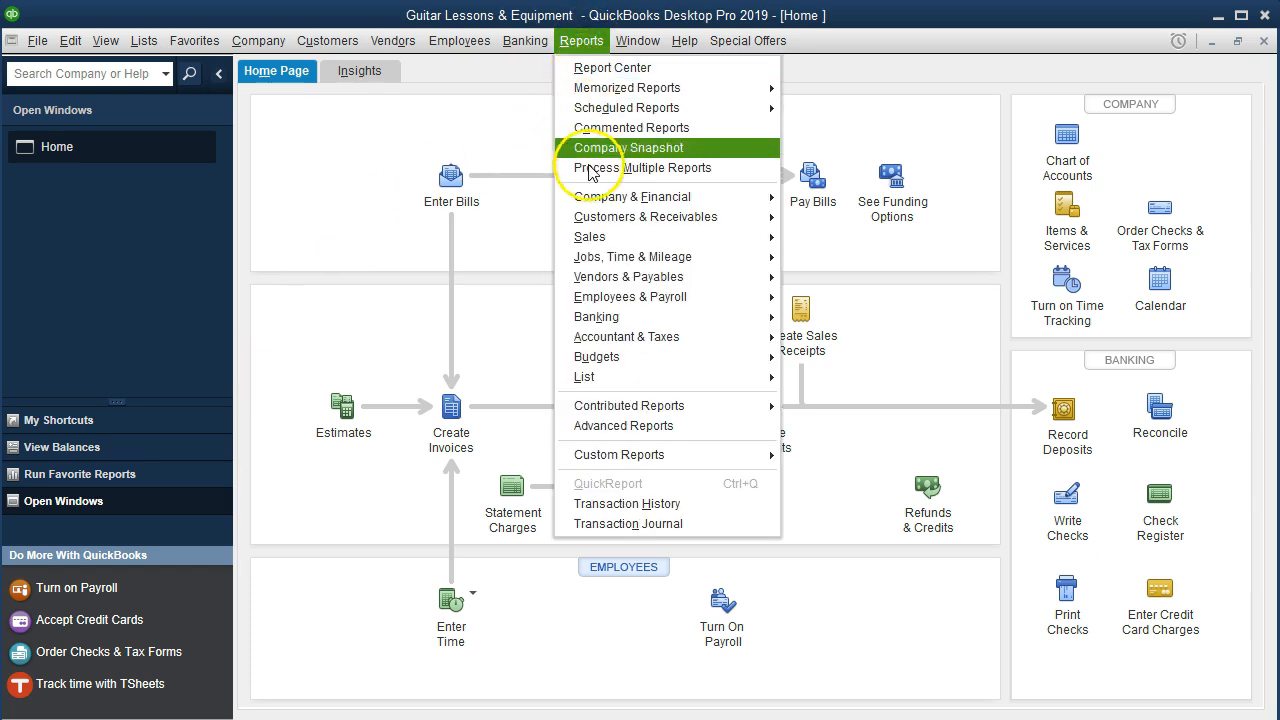
mouse_move(626, 203)
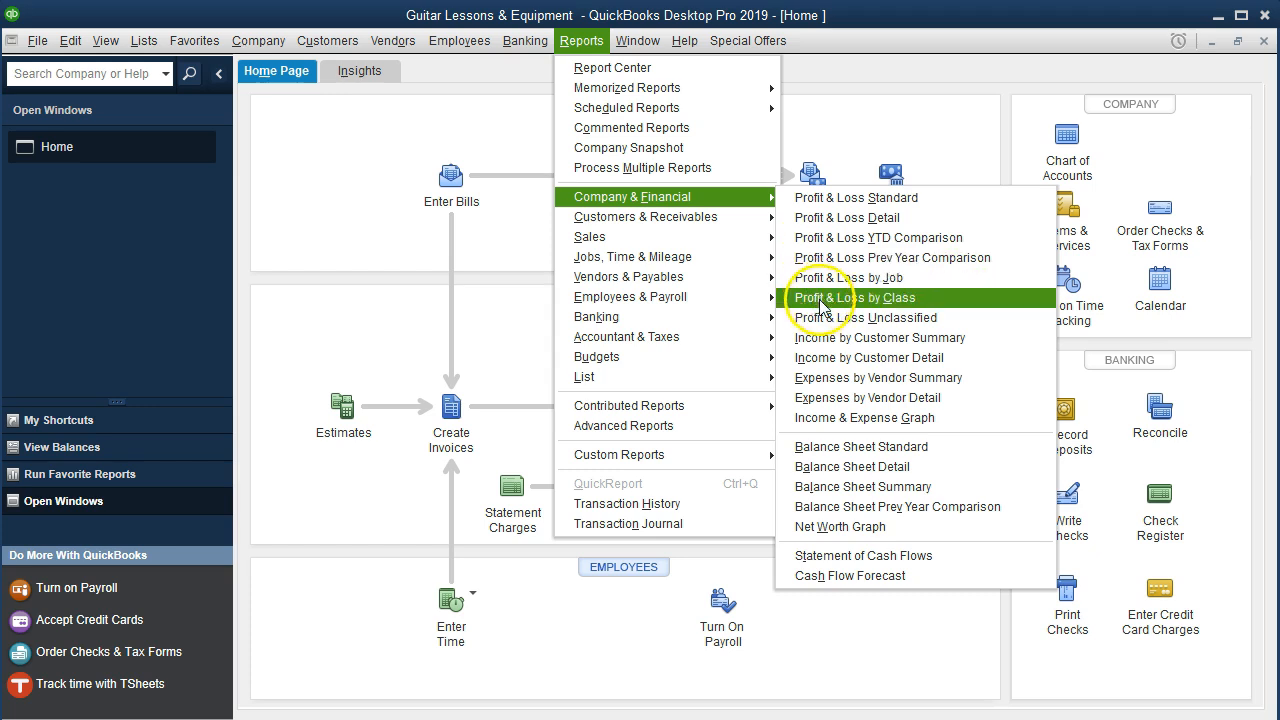
left_click(918, 298)
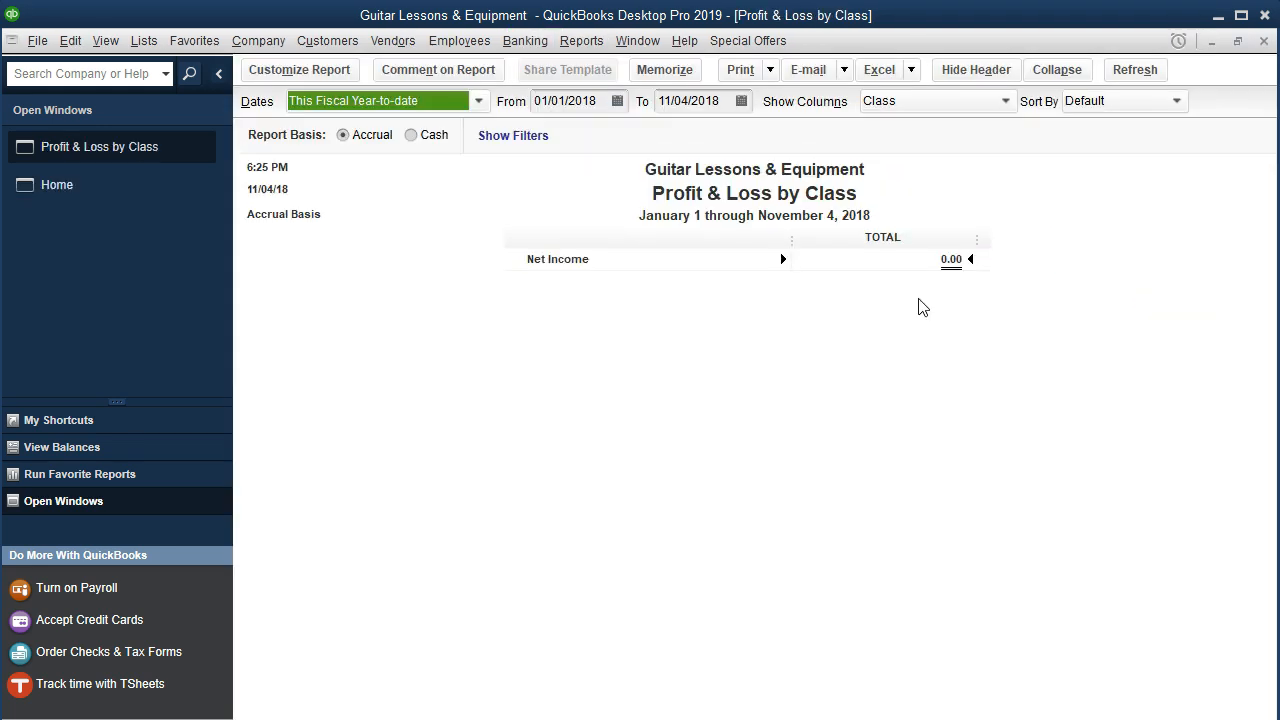
key("Tab")
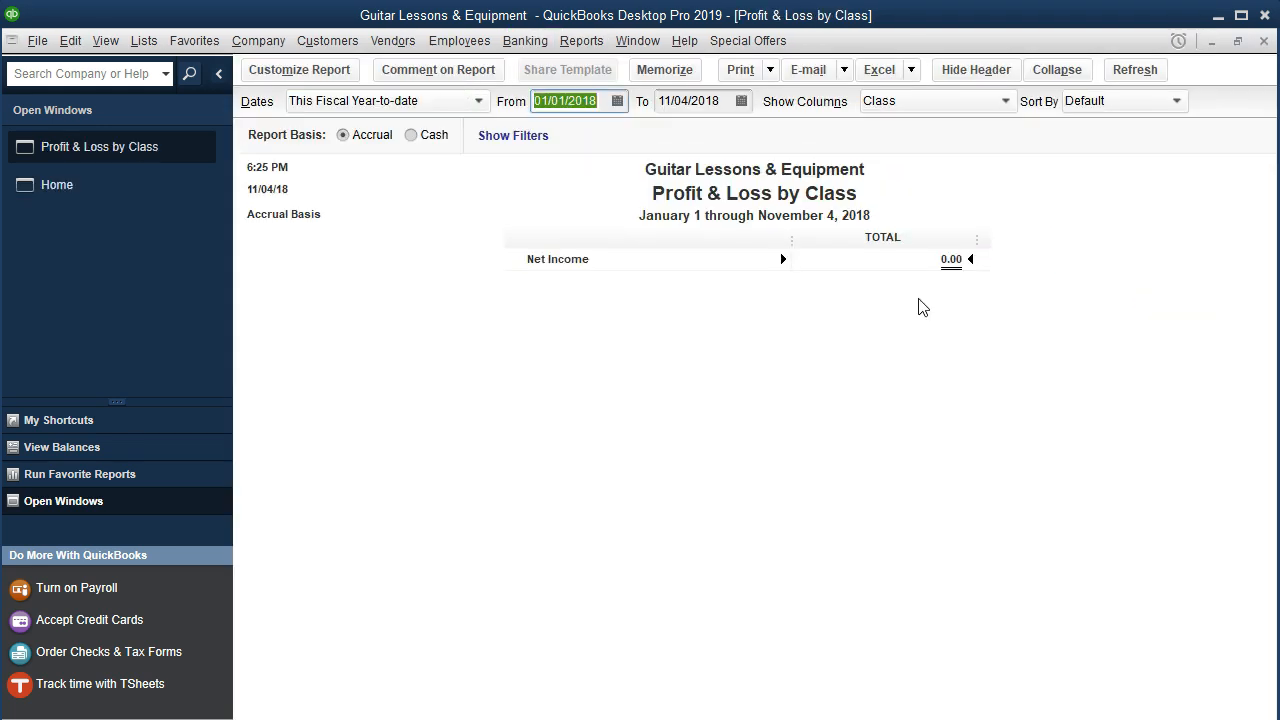
type("01/01/19")
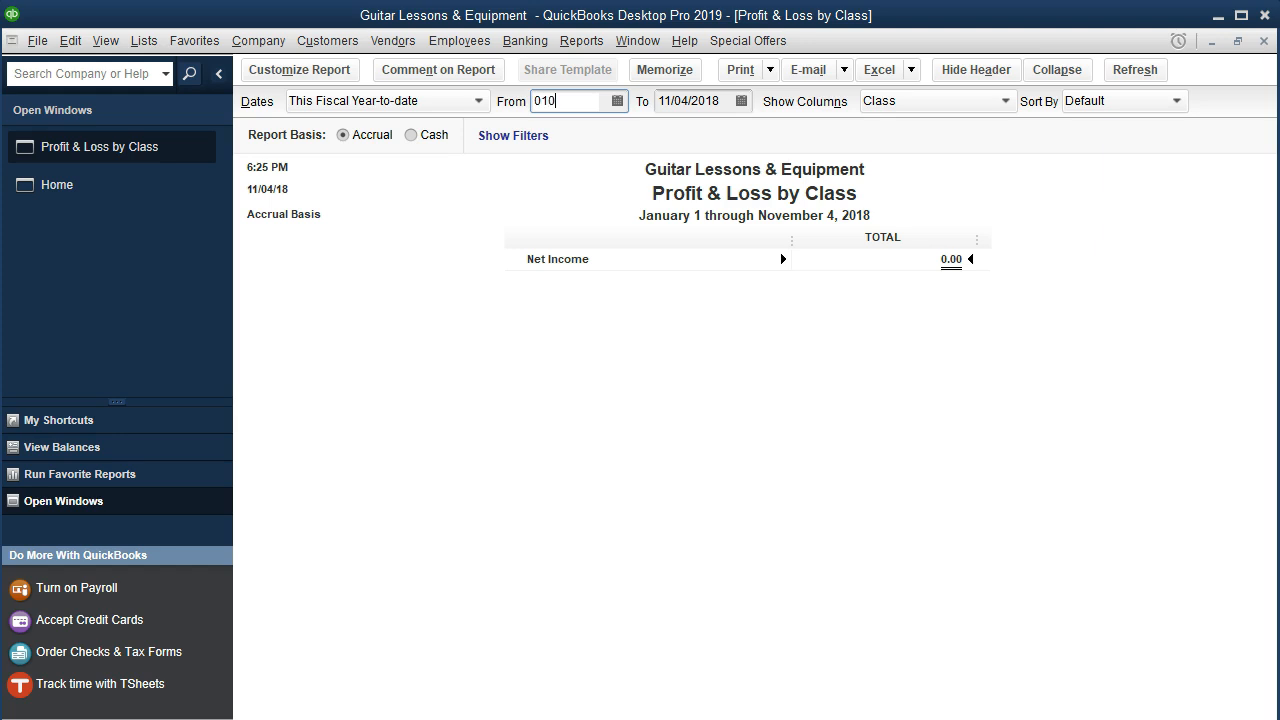
key("Tab")
type("12/31/2019")
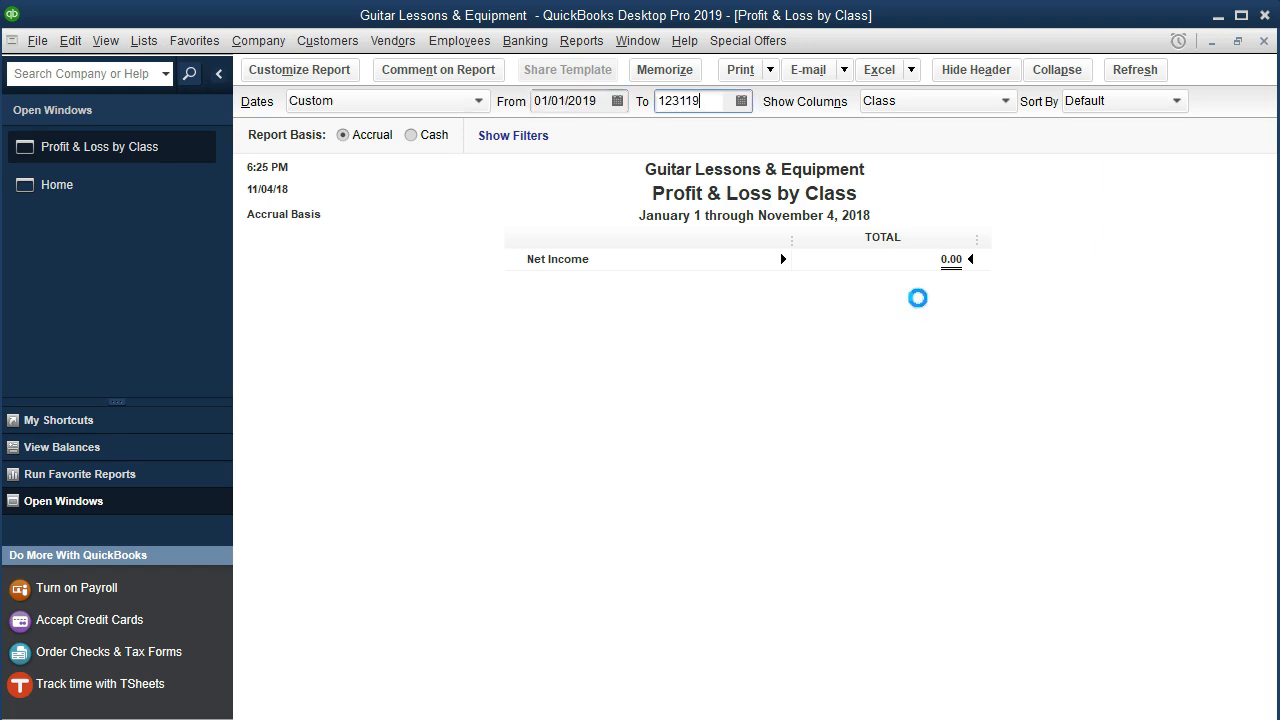
key("Tab")
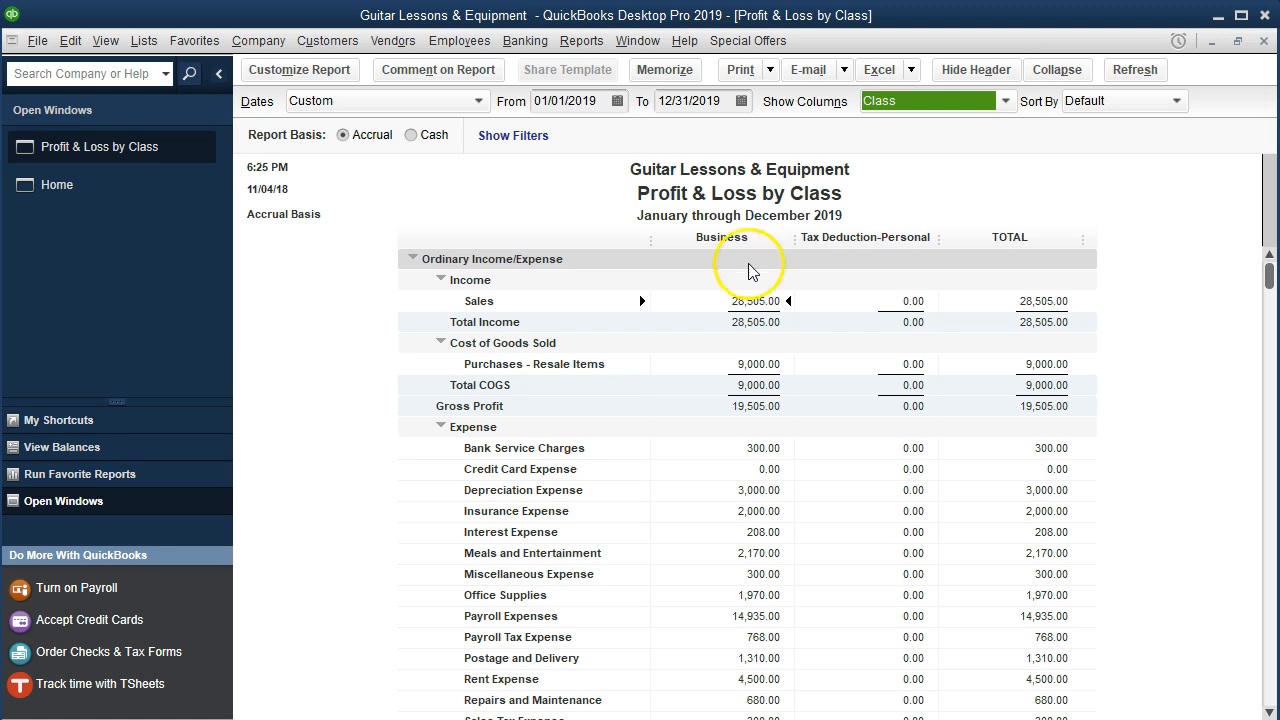
Examine the report down to net income, widening the account name column and collapsing and re-expanding the Z - Personal Deductions group
left_click(846, 280)
scroll(689, 295, "down", 4)
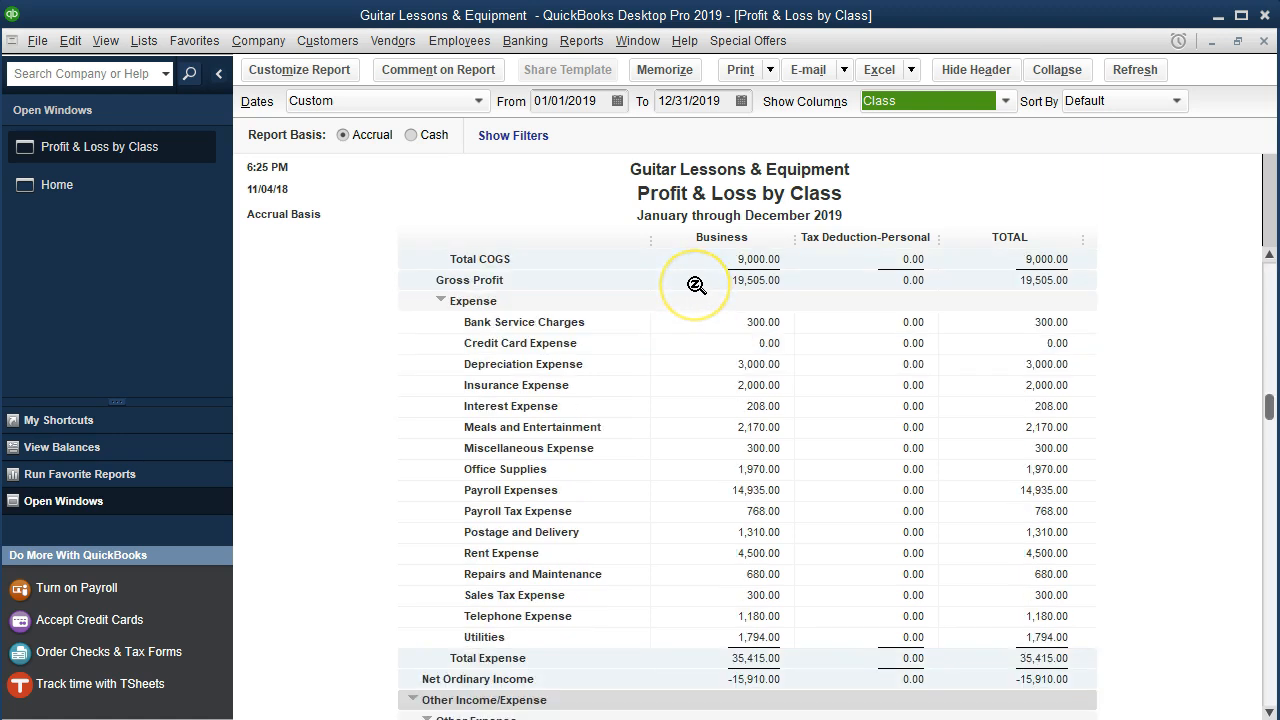
scroll(696, 286, "down", 3)
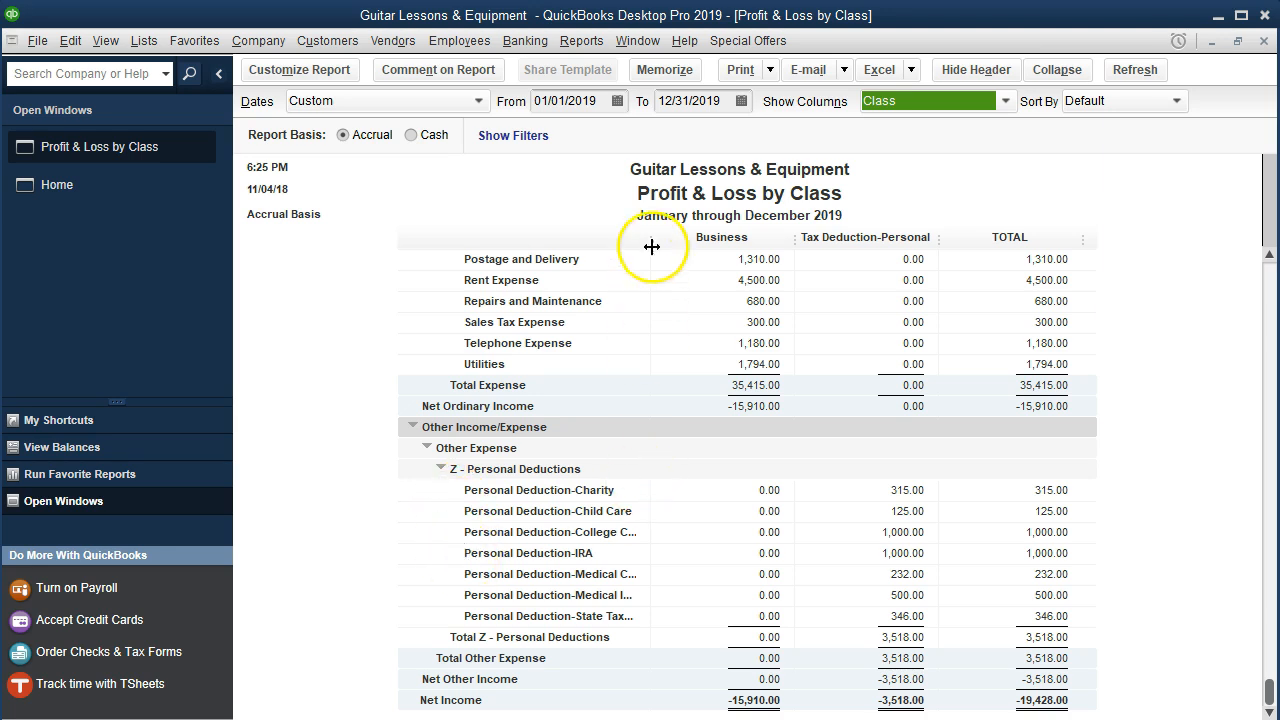
left_click_drag(651, 238, 670, 240)
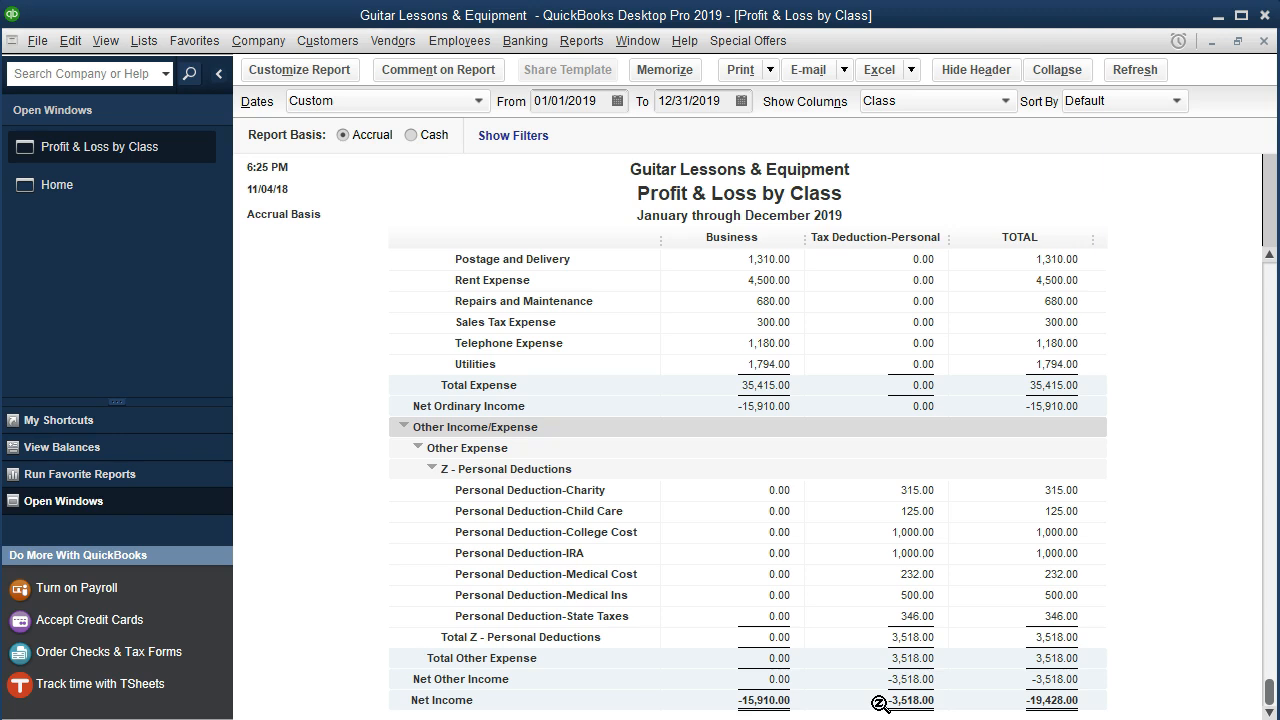
left_click(433, 469)
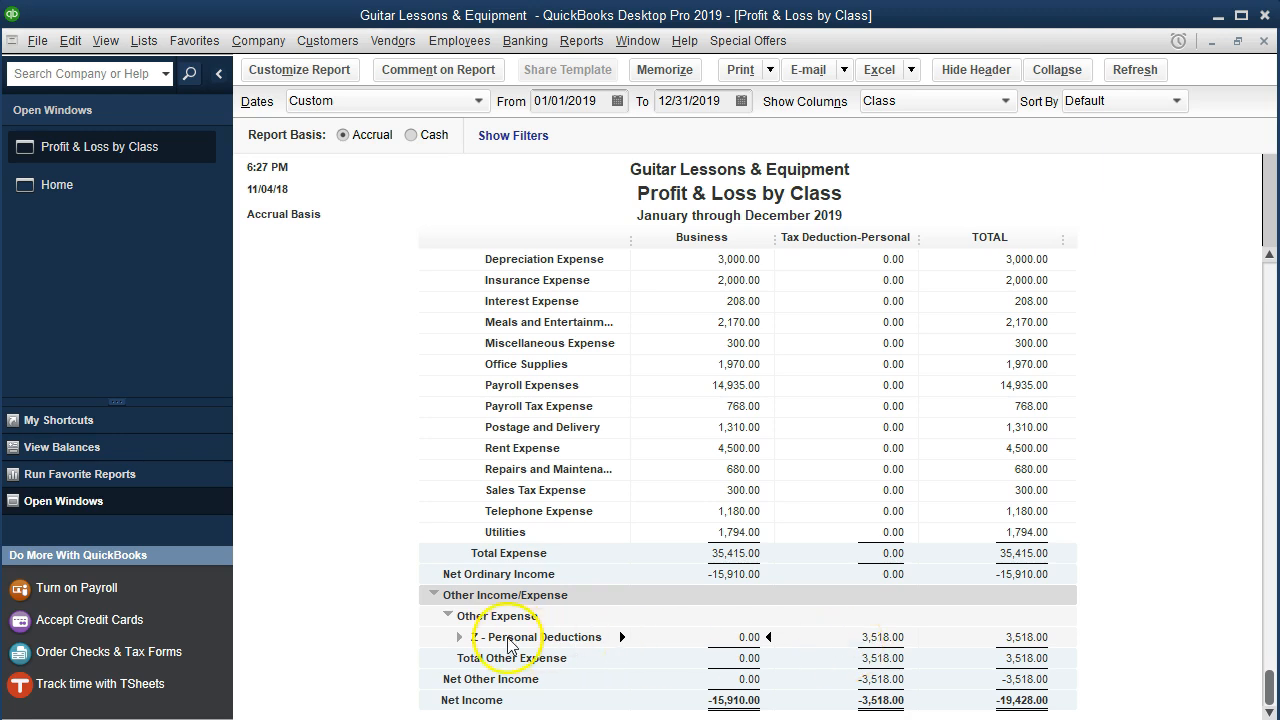
left_click(459, 639)
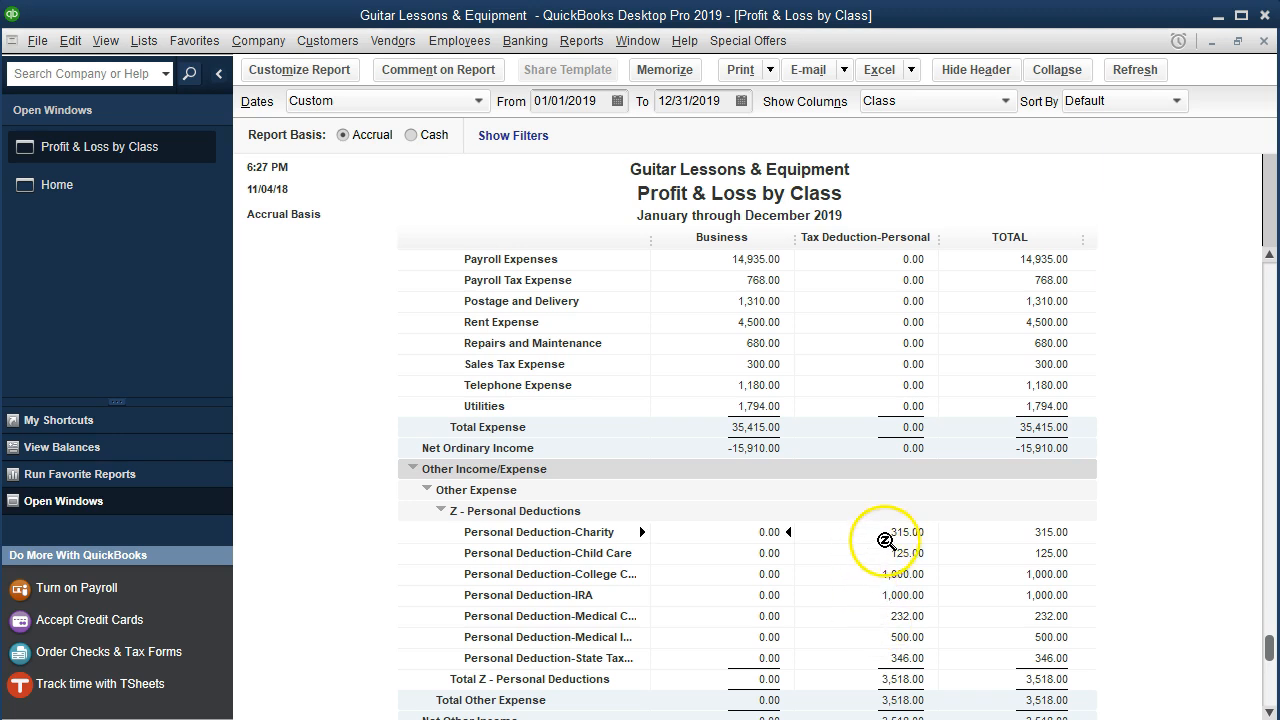
View the transaction details behind the Charity and Child Care amounts under Tax Deduction-Personal, closing each detail report
double_click(895, 532)
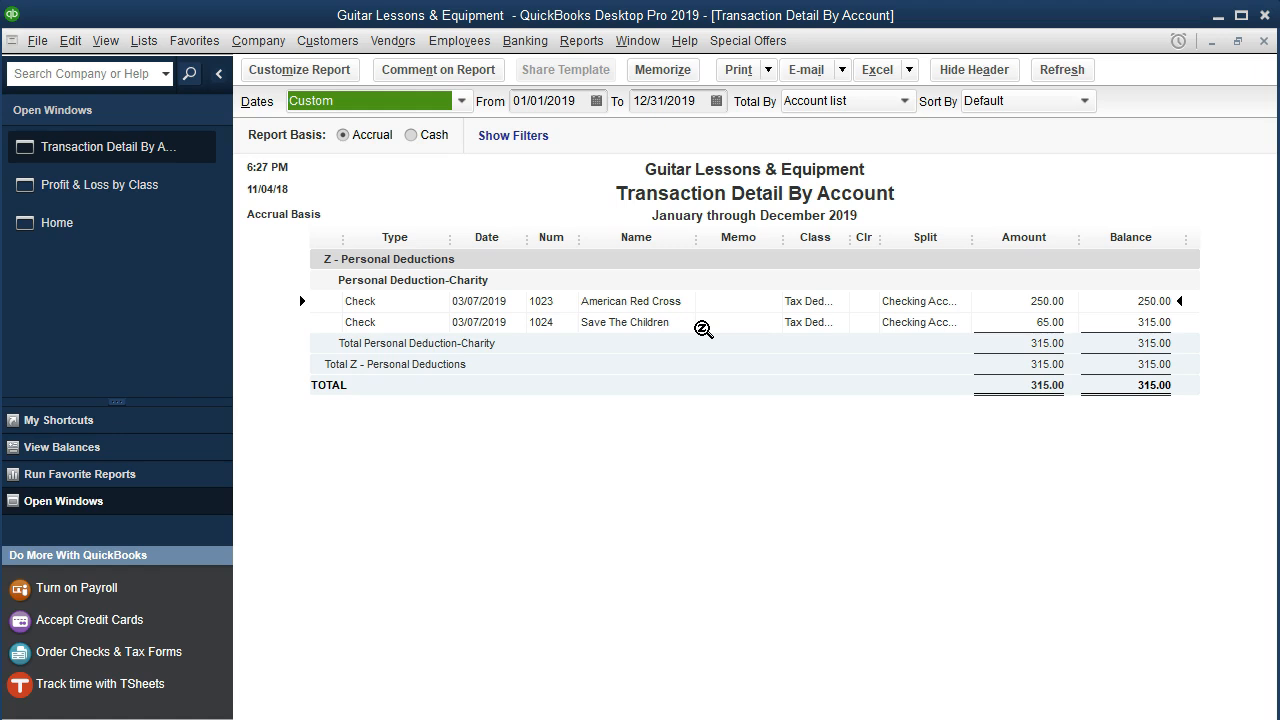
left_click(1264, 40)
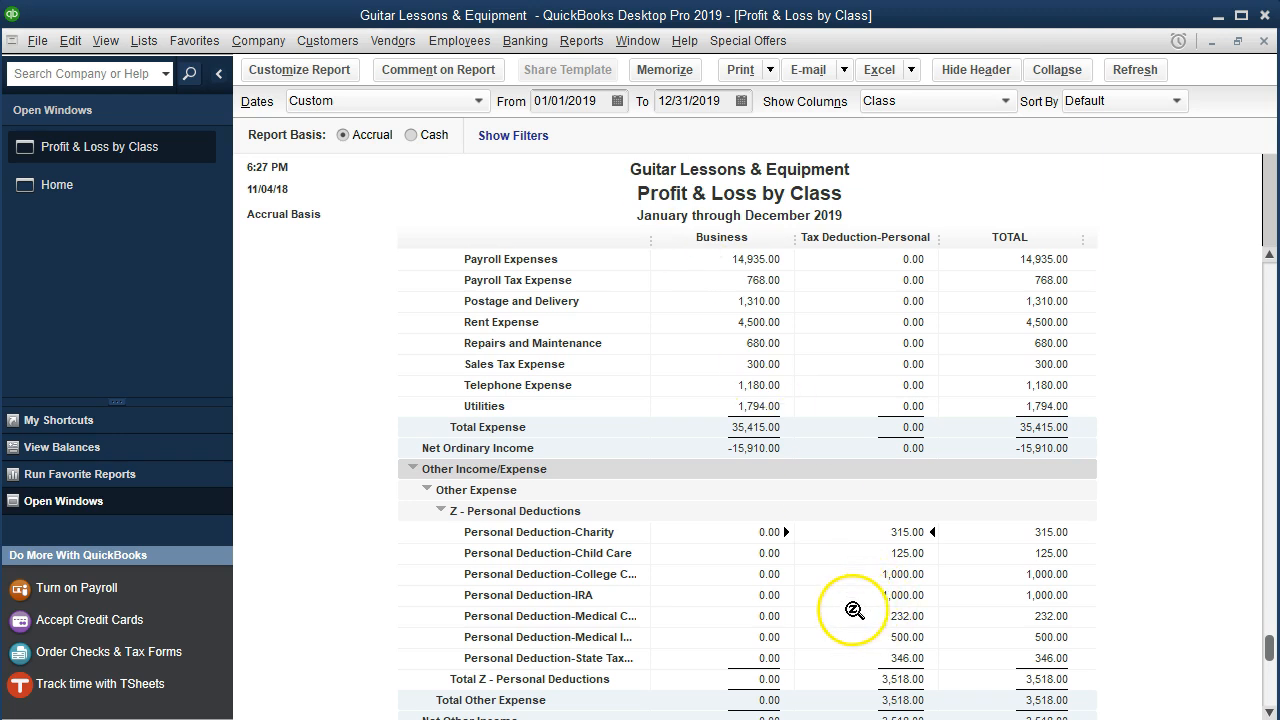
scroll(856, 608, "down", 1)
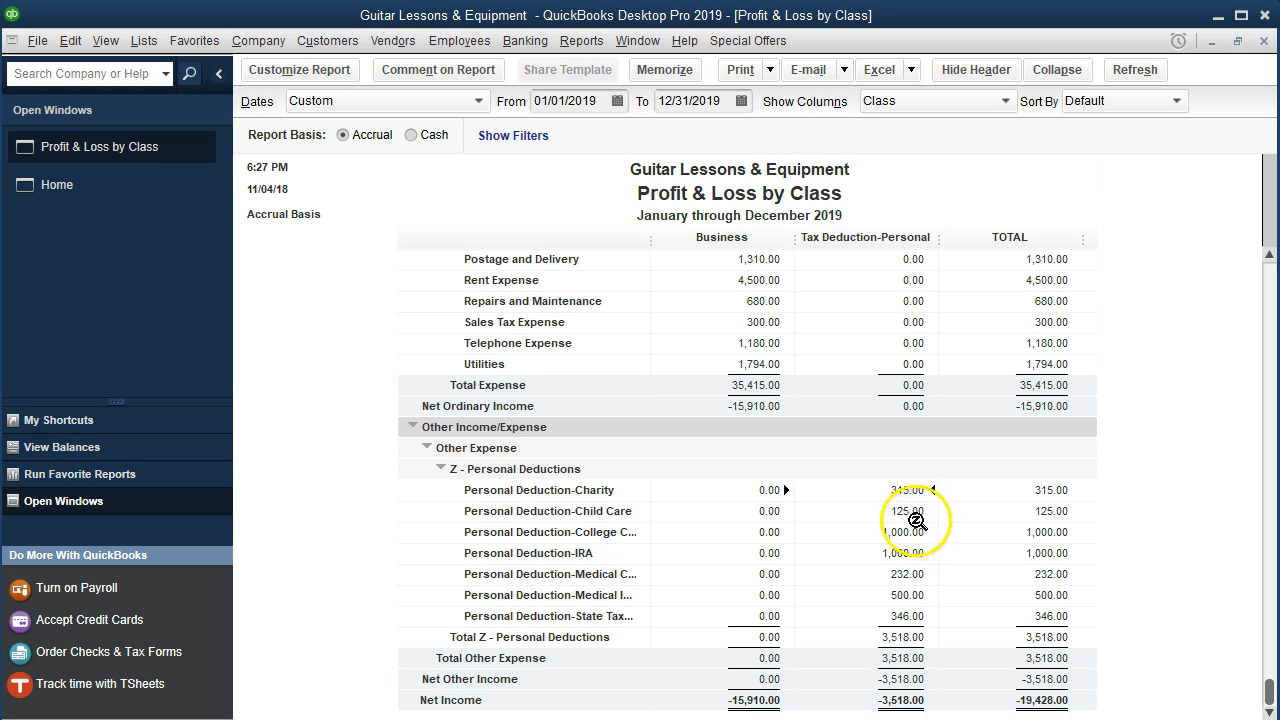
left_click(904, 512)
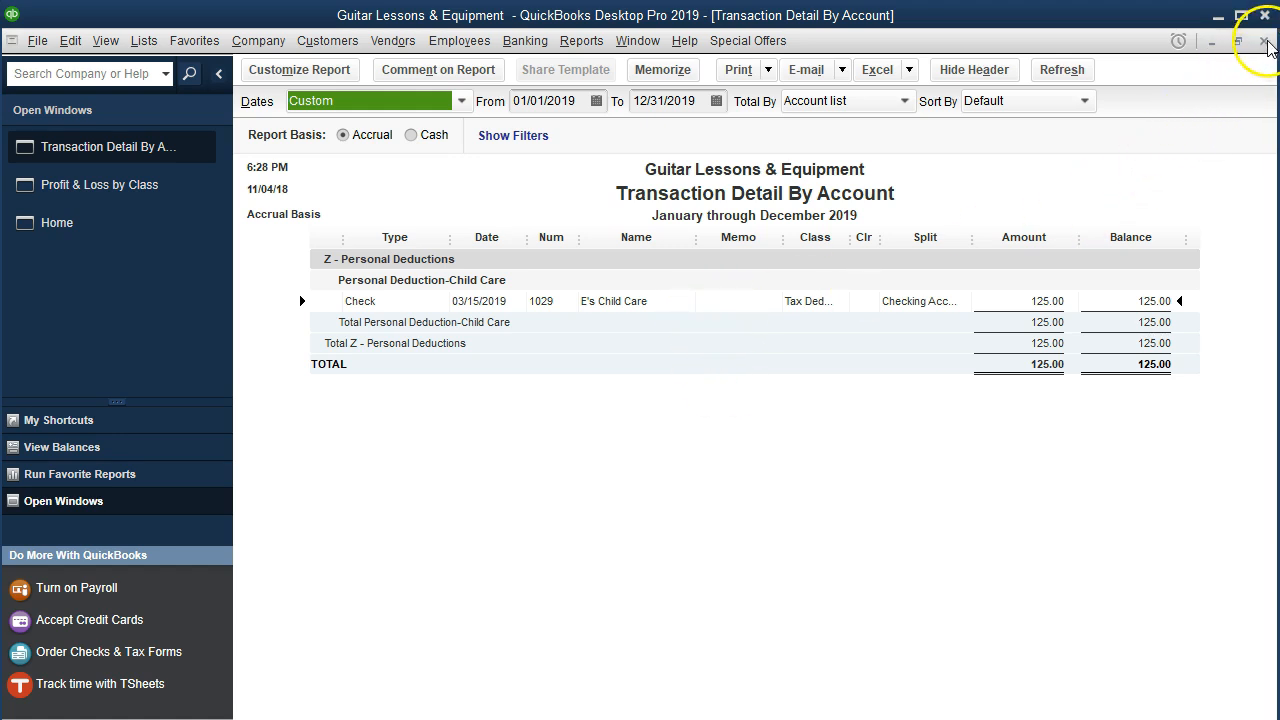
left_click(1264, 41)
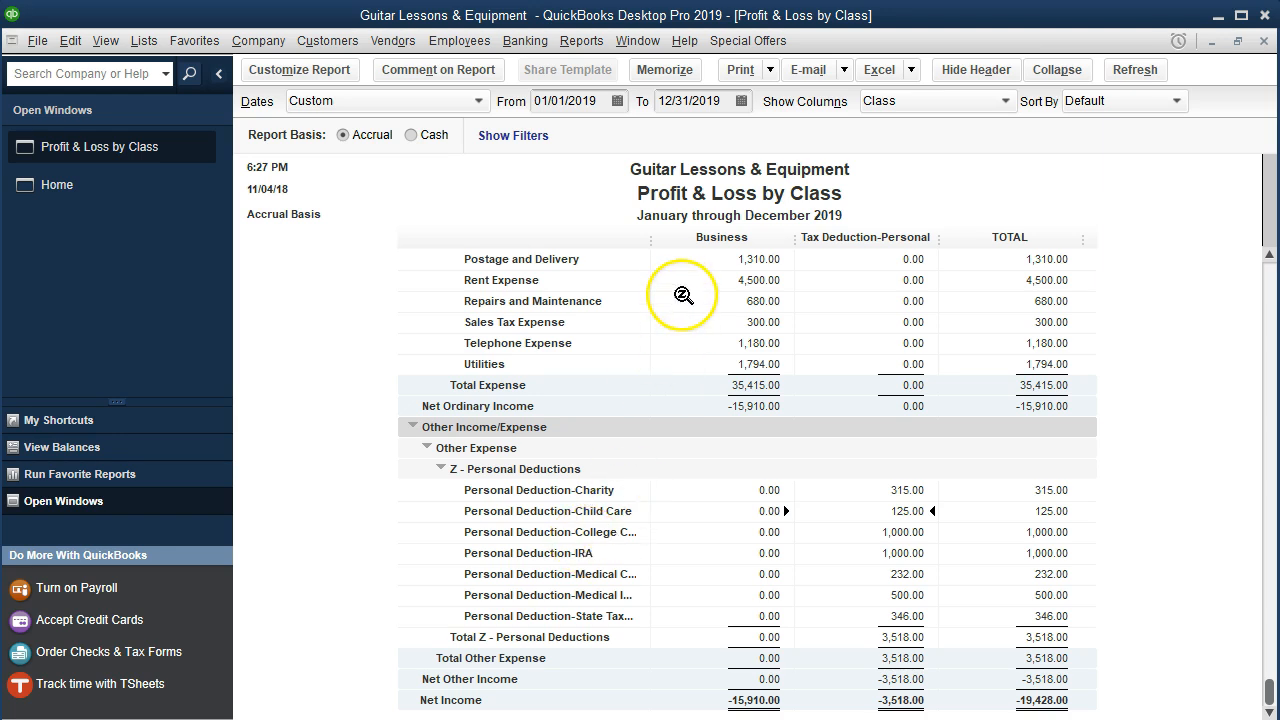
Open the Balance Sheet Standard report and set its as-of date to 12/31/2019
left_click(582, 41)
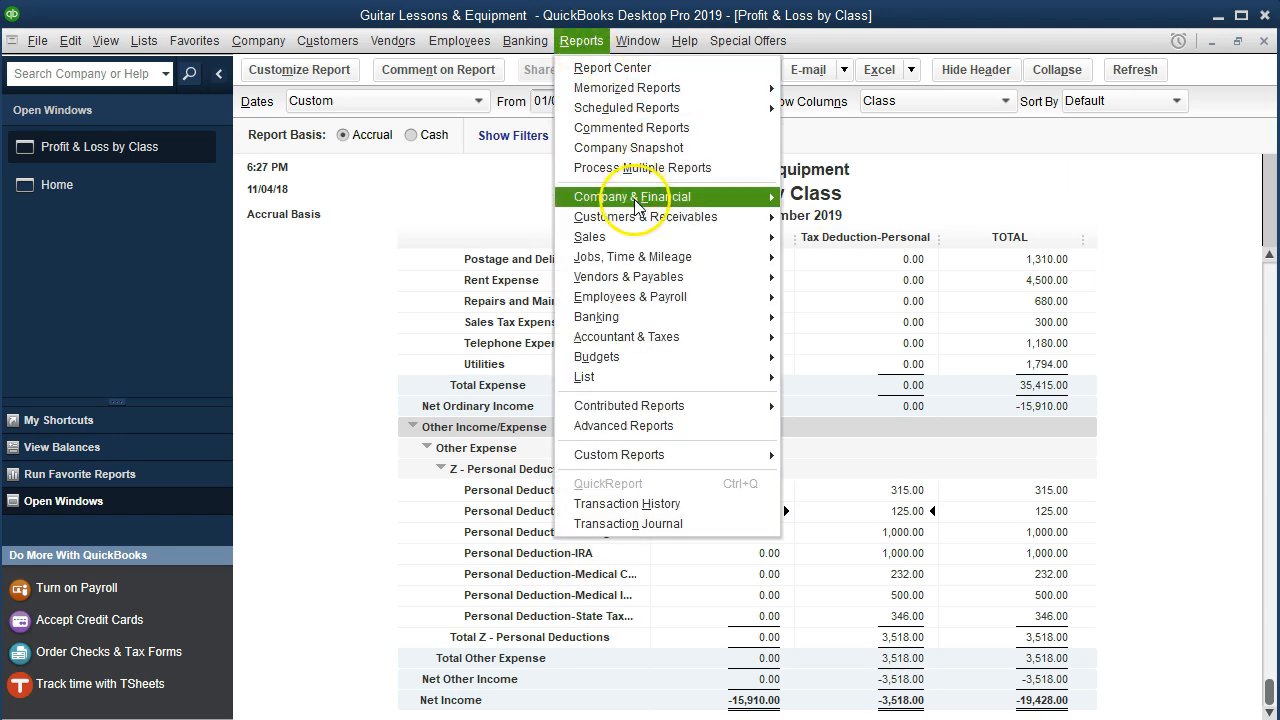
mouse_move(640, 197)
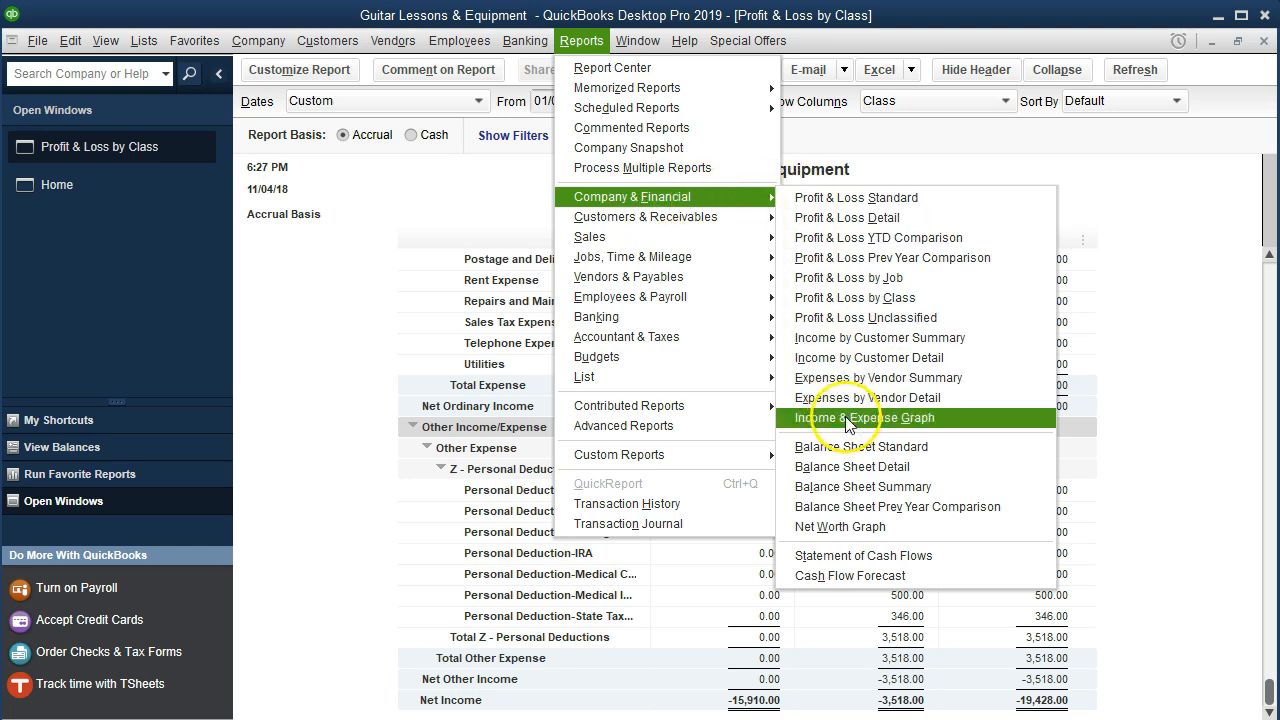
left_click(957, 449)
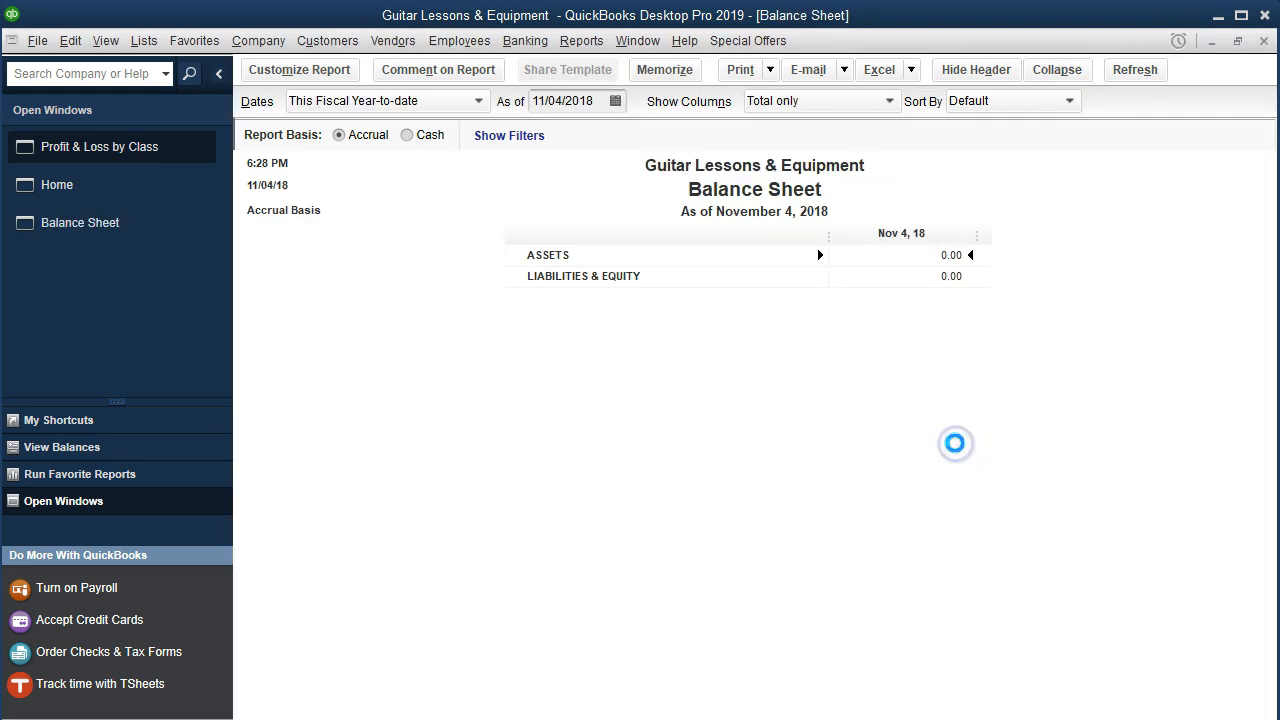
key("Tab")
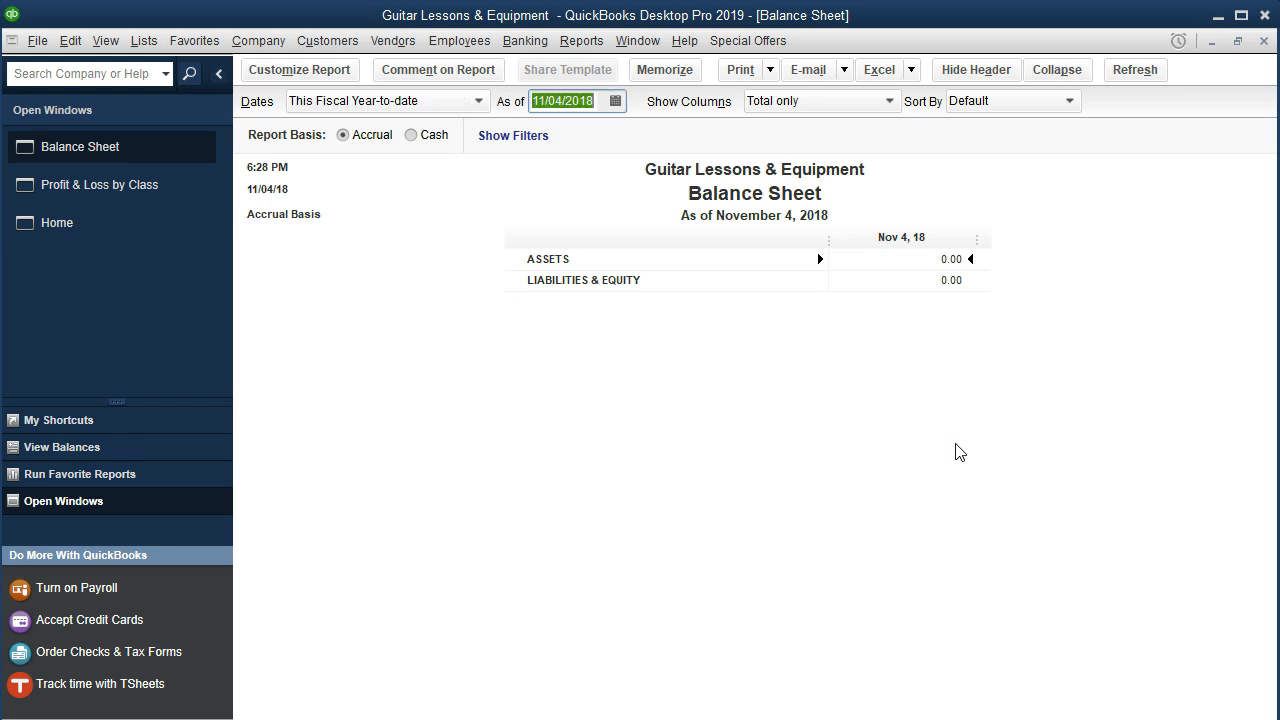
type("1231")
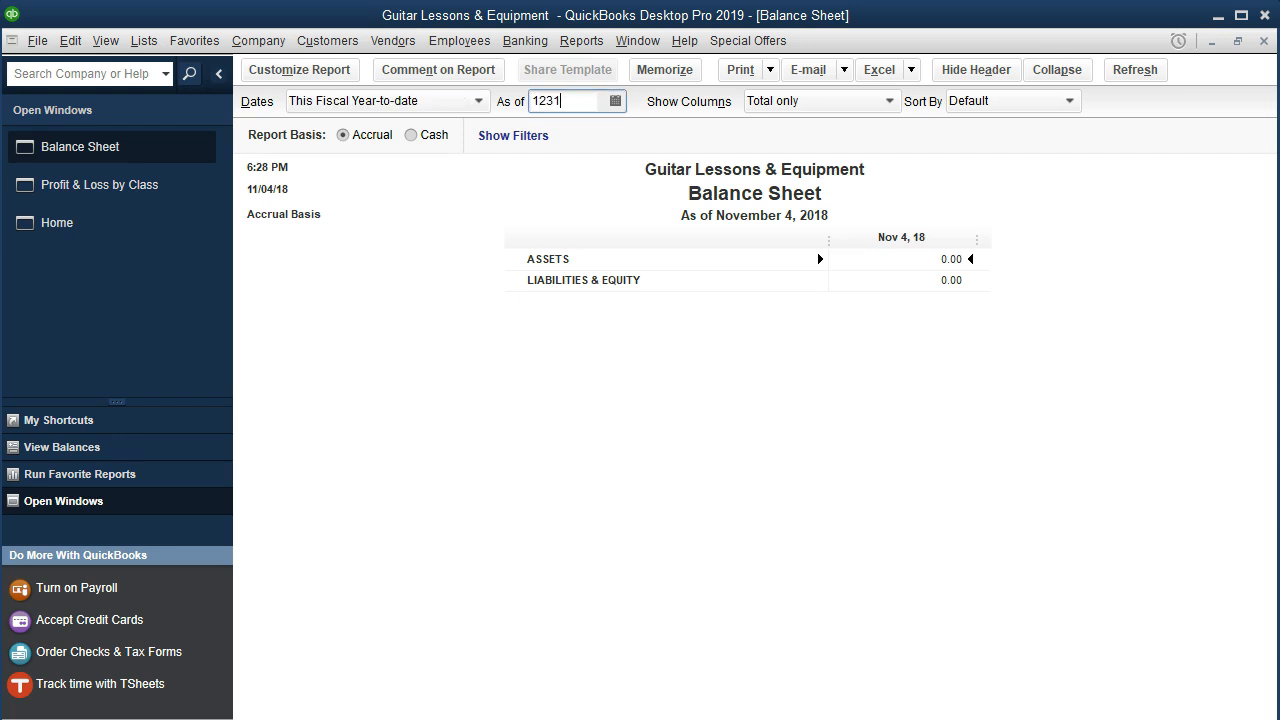
key("Tab")
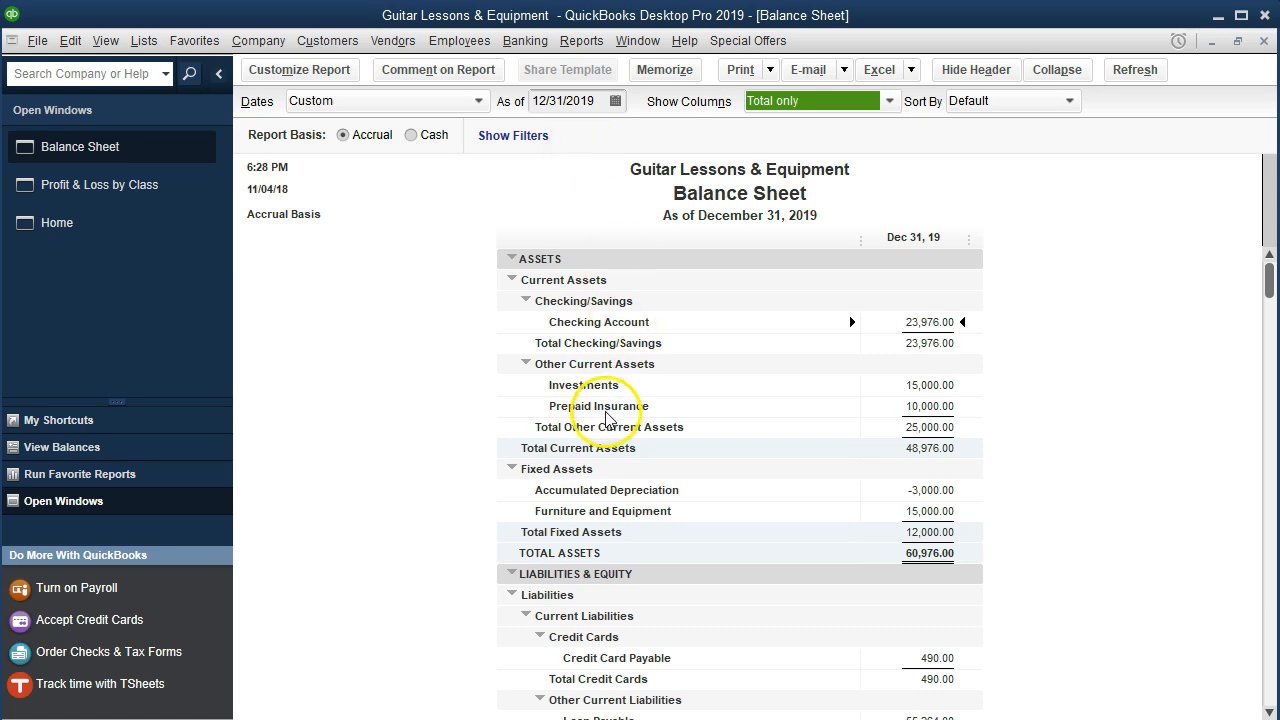
Compare the net income in the Balance Sheet's equity section with the Profit & Loss by Class total, and return to the Balance Sheet
scroll(606, 424, "down", 6)
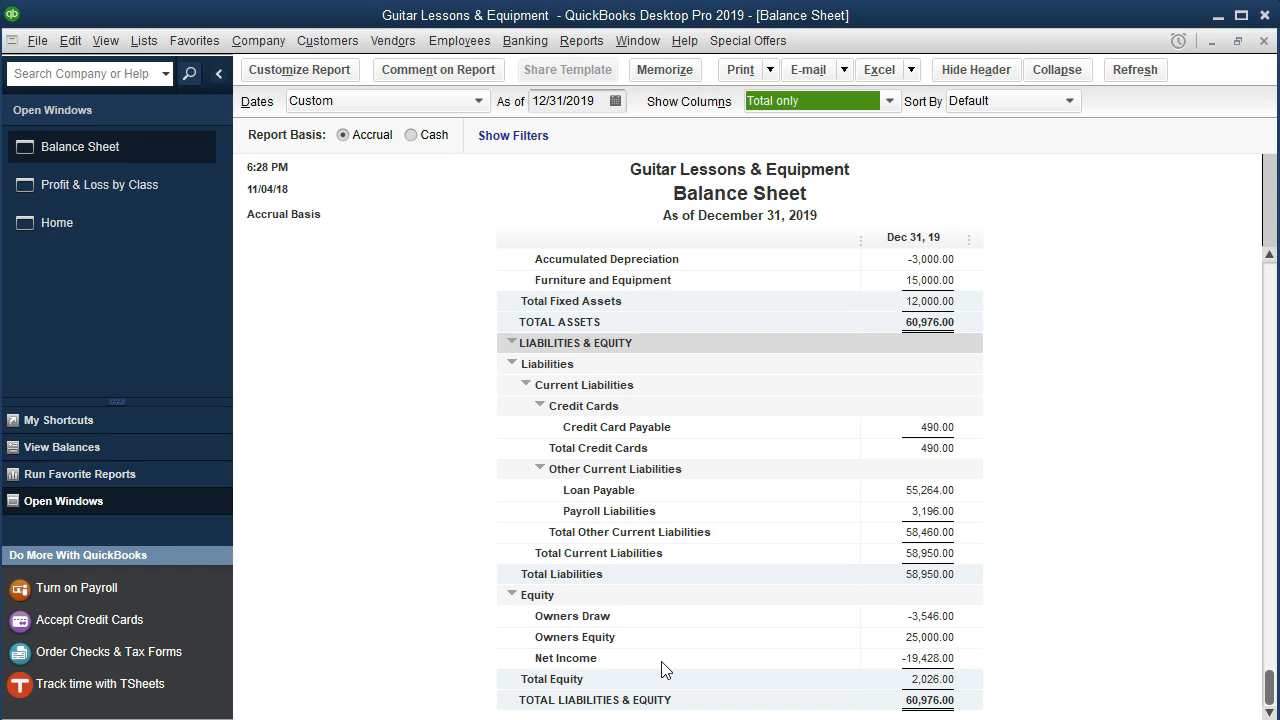
left_click(161, 193)
left_click(1045, 700)
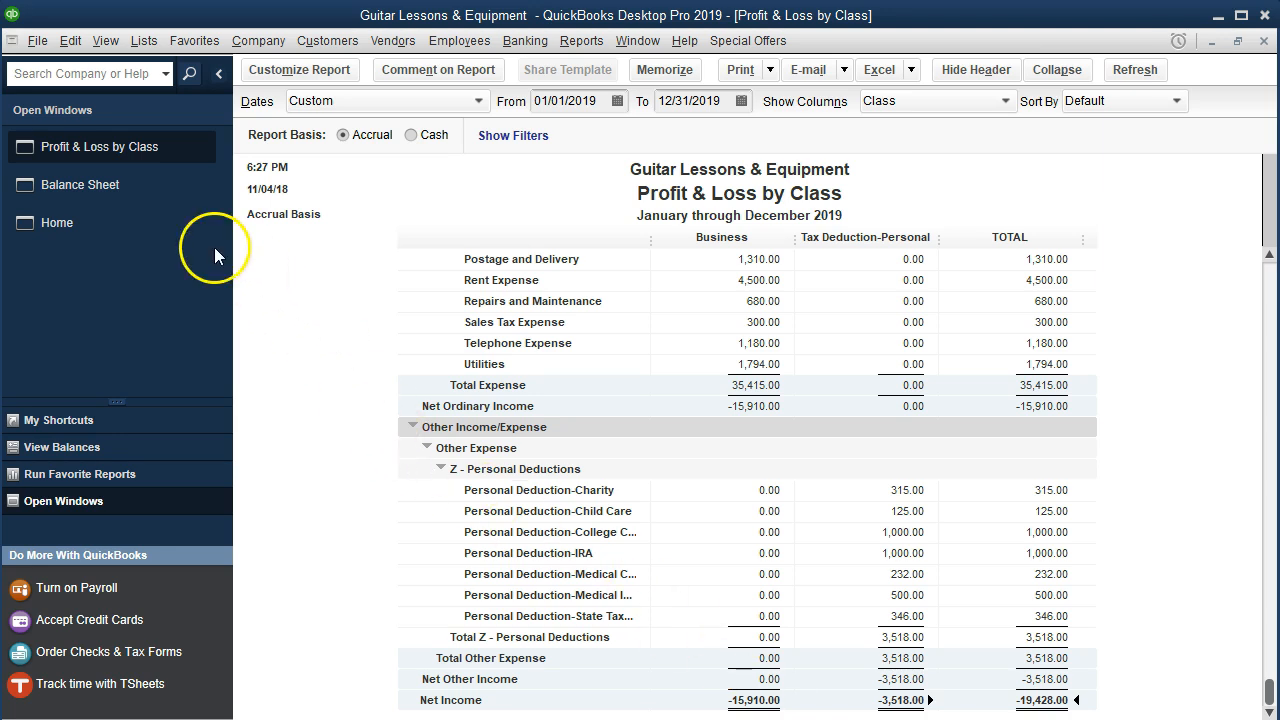
left_click(130, 189)
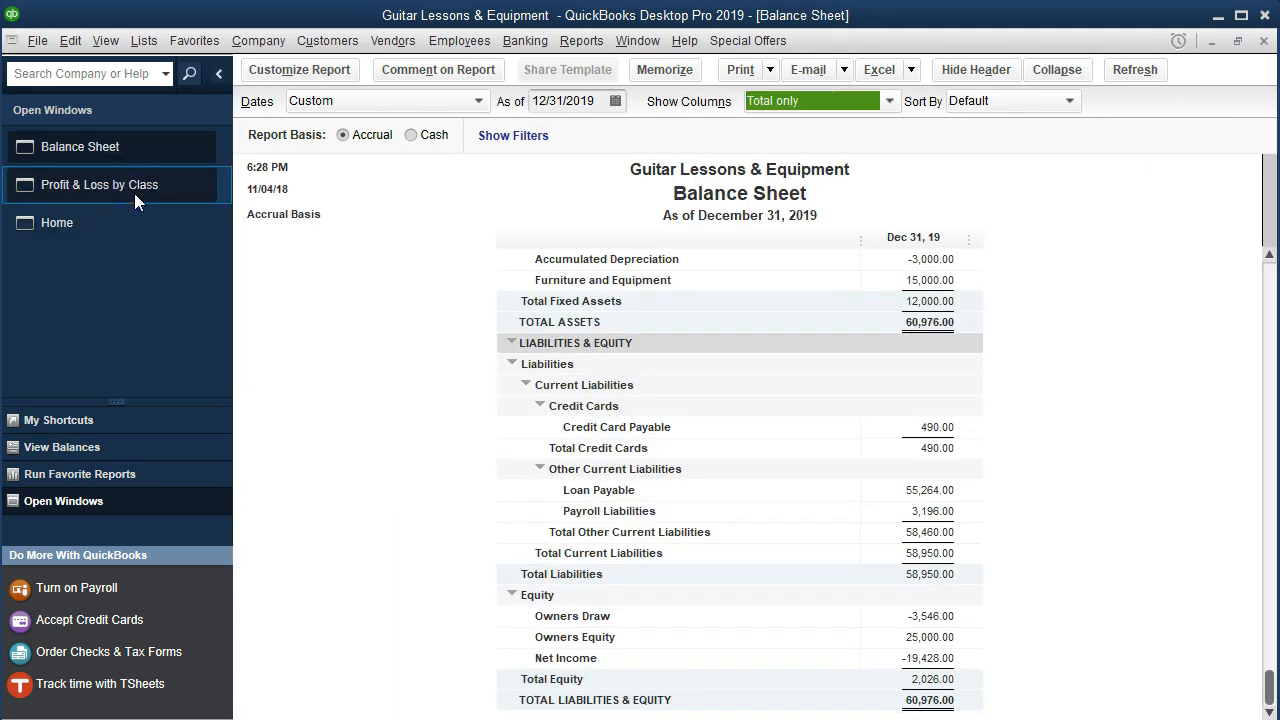
Set the Balance Sheet's as-of date to 12/31/2020 and examine the Owners Draw and Owners Equity lines
left_click(935, 615)
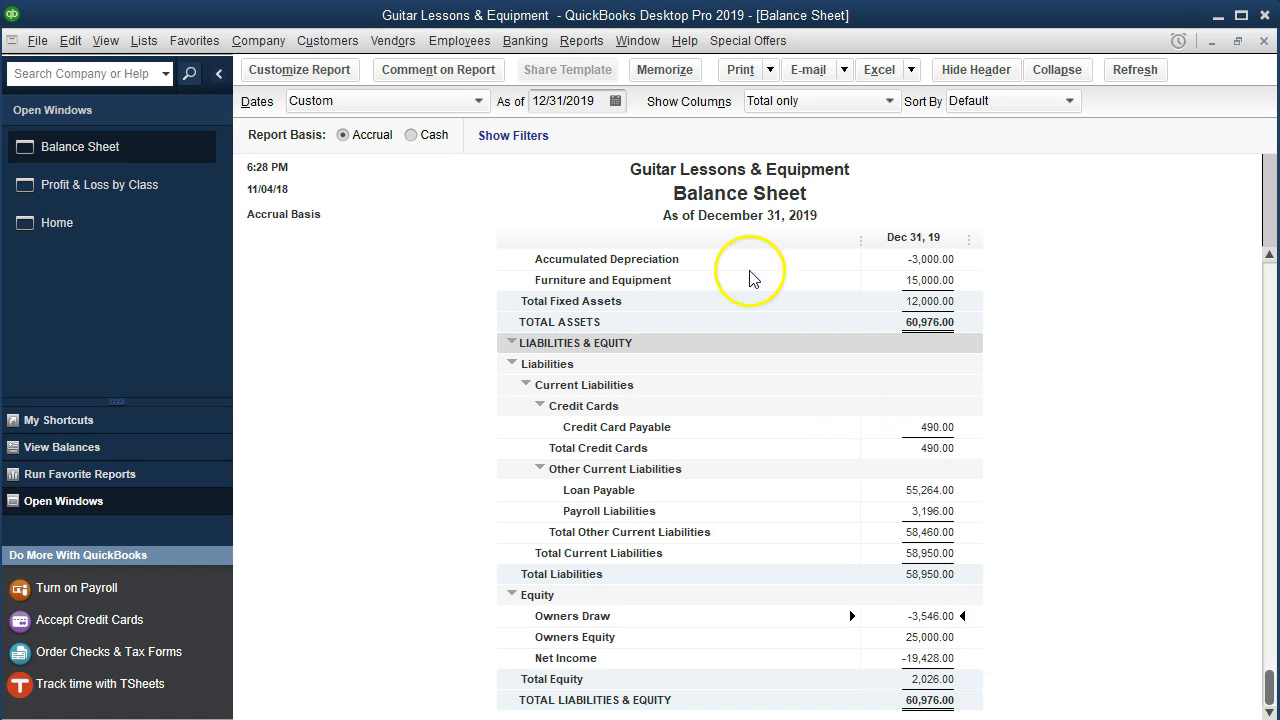
left_click(598, 101)
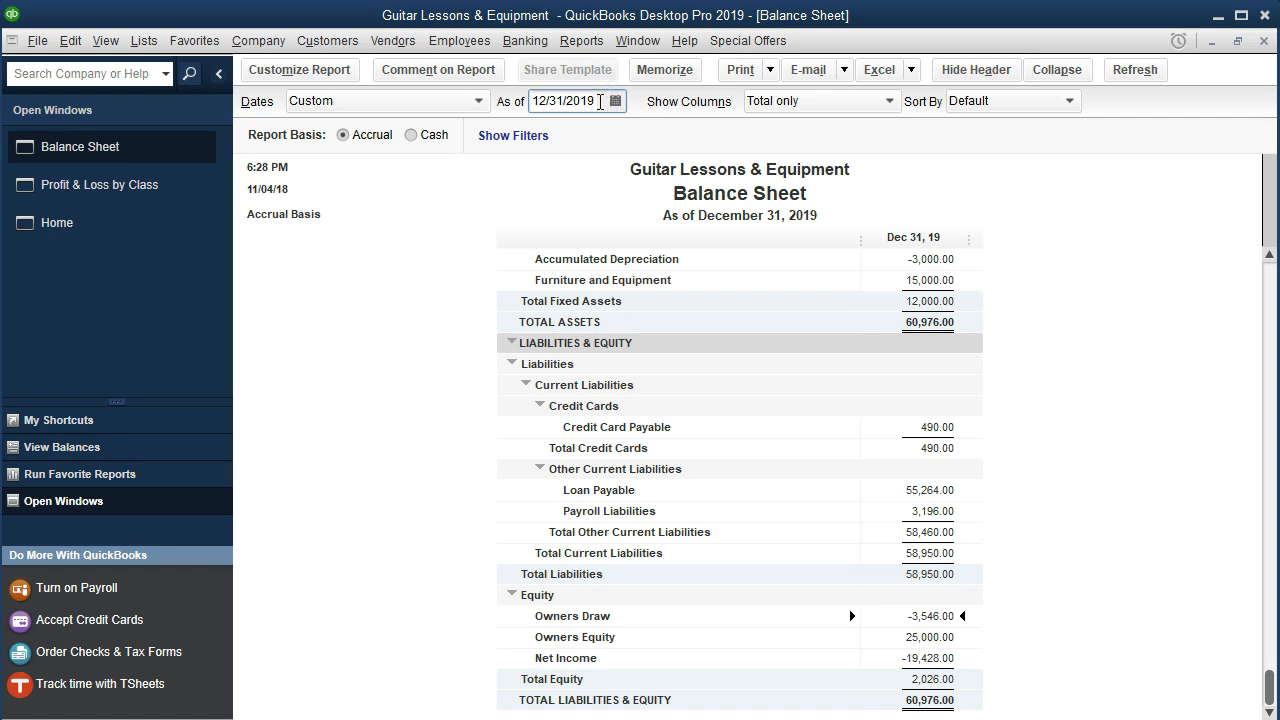
key("BackSpace")
key("BackSpace")
type("20")
left_click(971, 648)
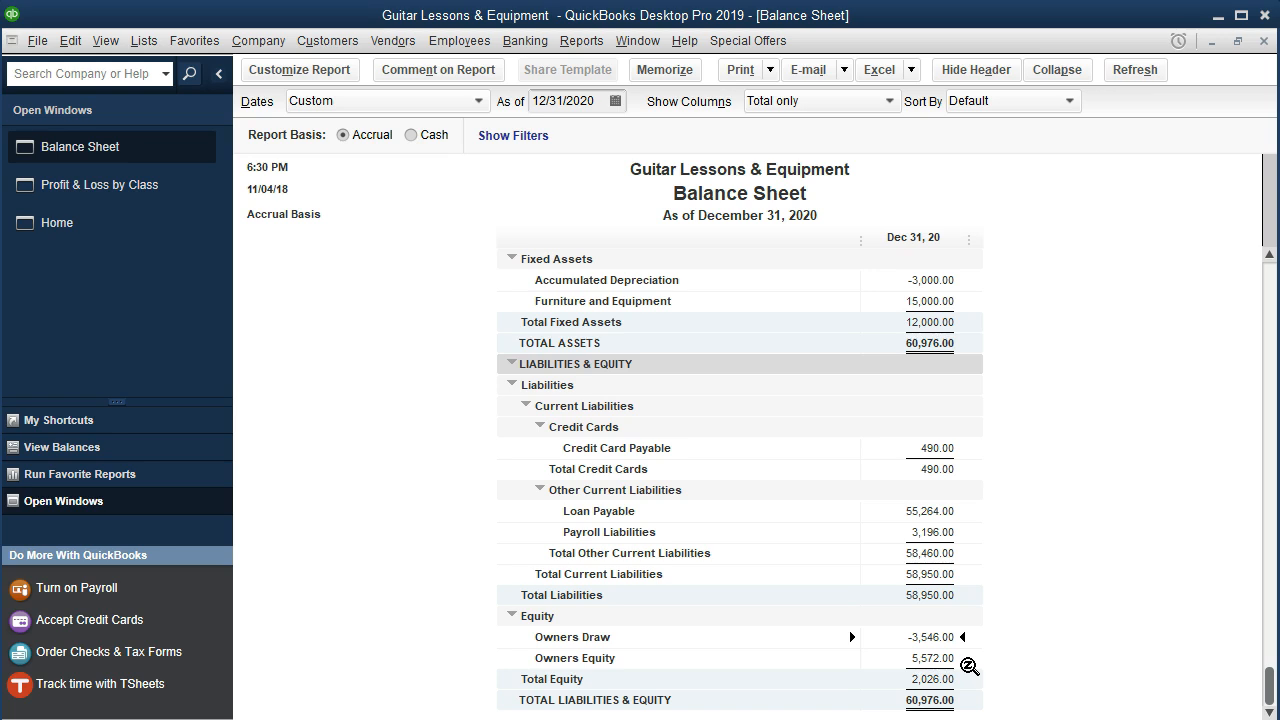
double_click(968, 638)
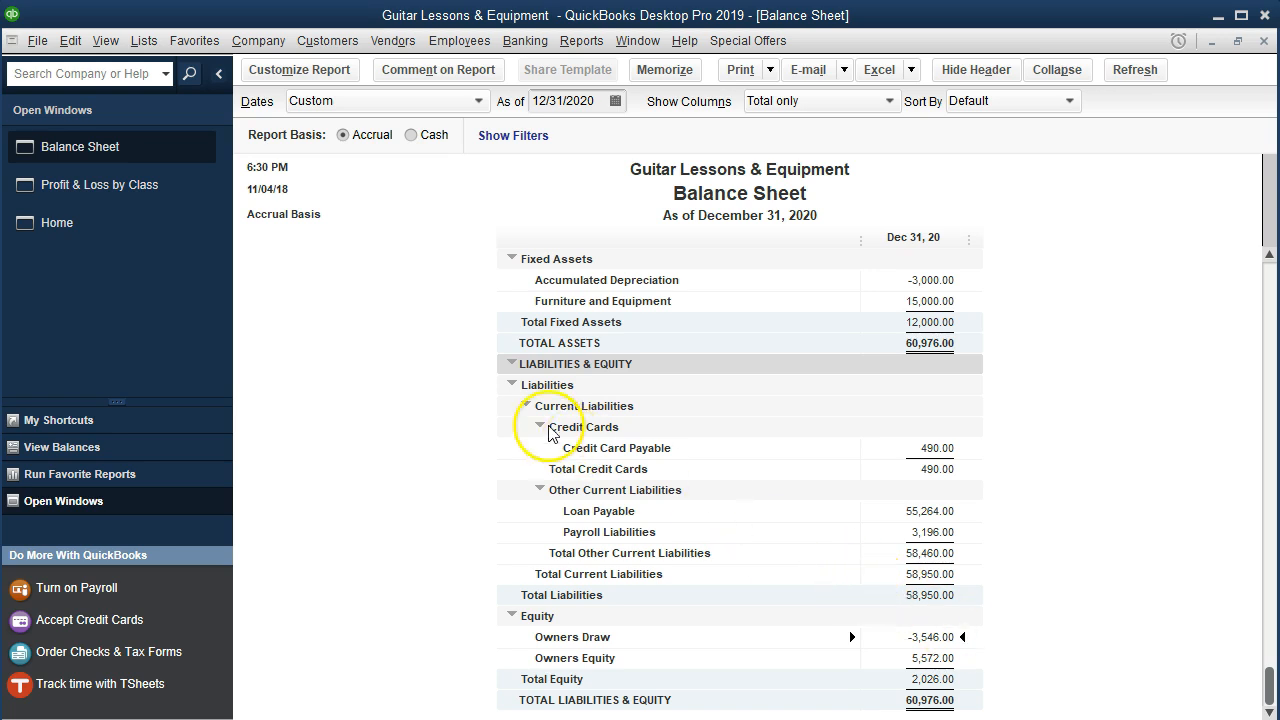
Set the Balance Sheet's as-of date back to 12/31/2019
left_click(605, 97)
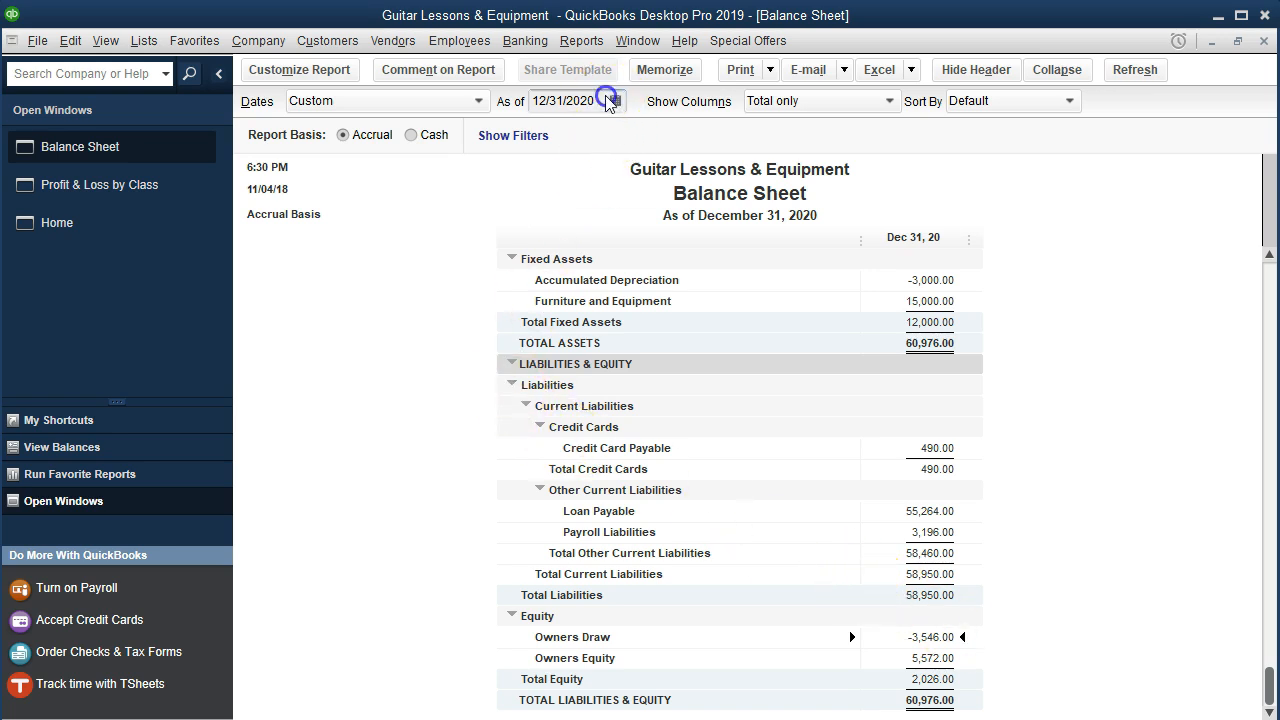
key("BackSpace")
key("BackSpace")
type("19")
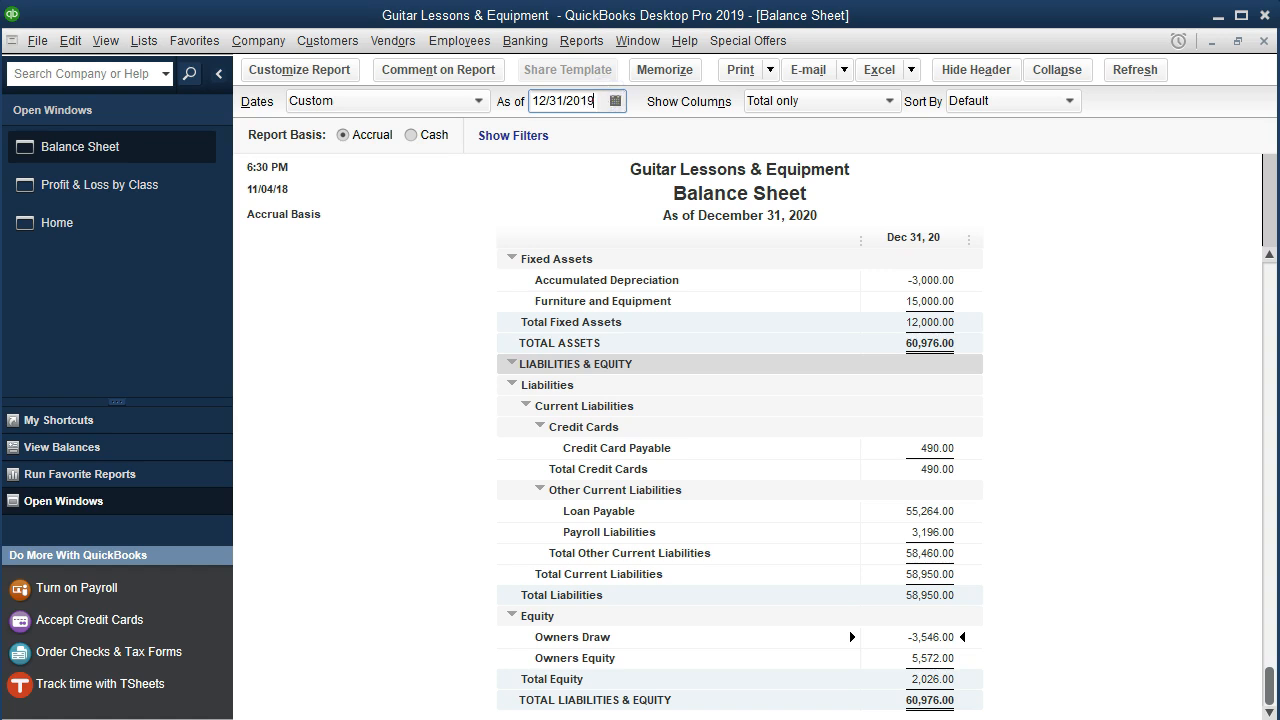
left_click(858, 596)
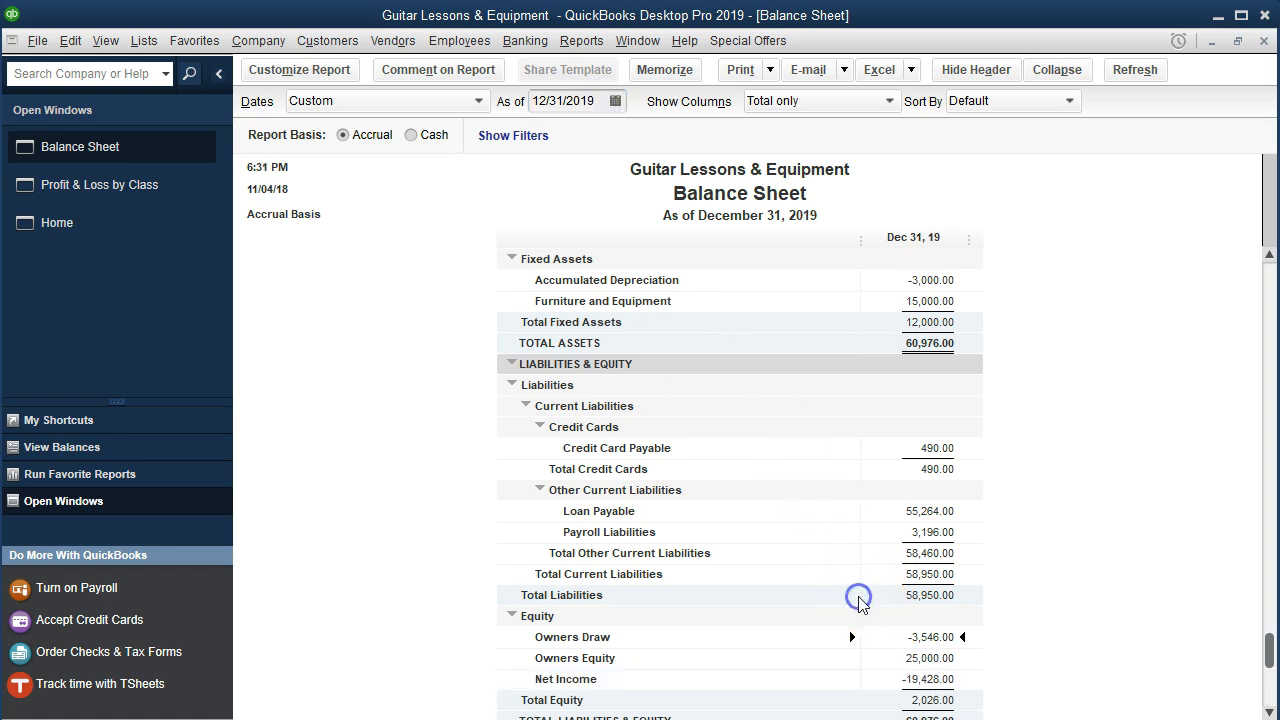
Select the Balance Sheet's net income amount, and return to the start of the Profit & Loss by Class report
left_click(930, 679)
left_click(136, 187)
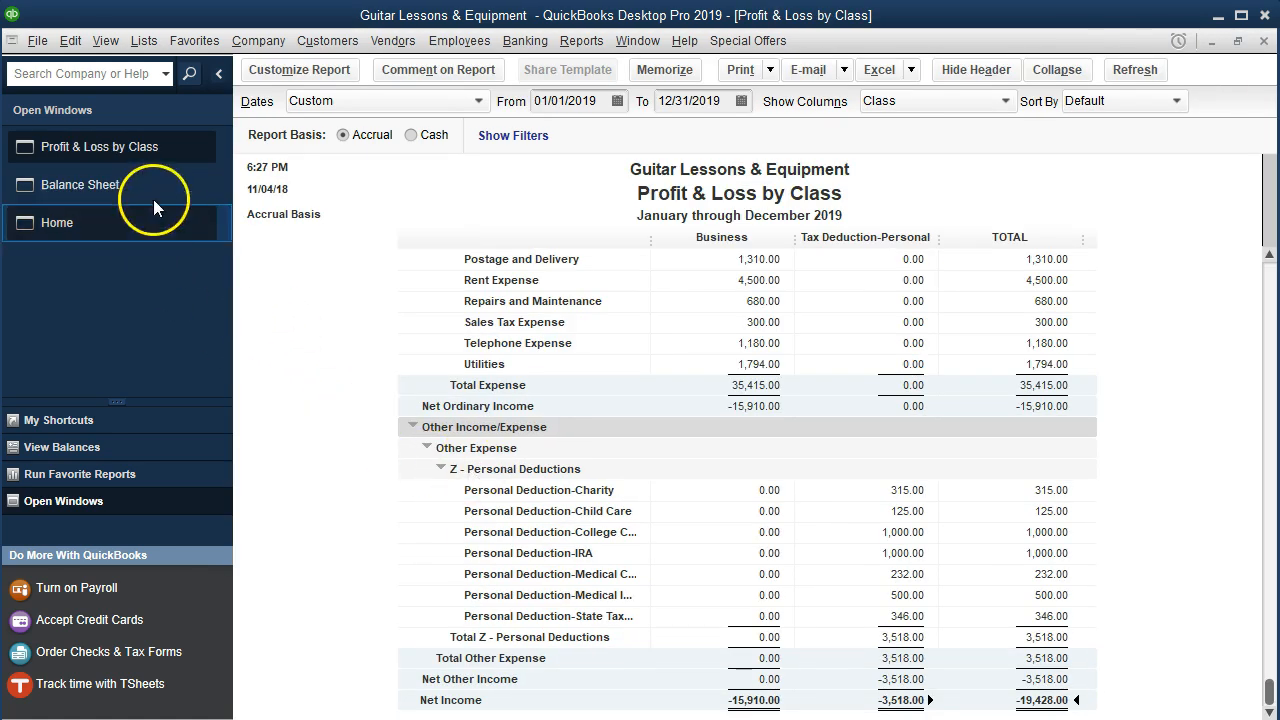
scroll(724, 546, "up", 7)
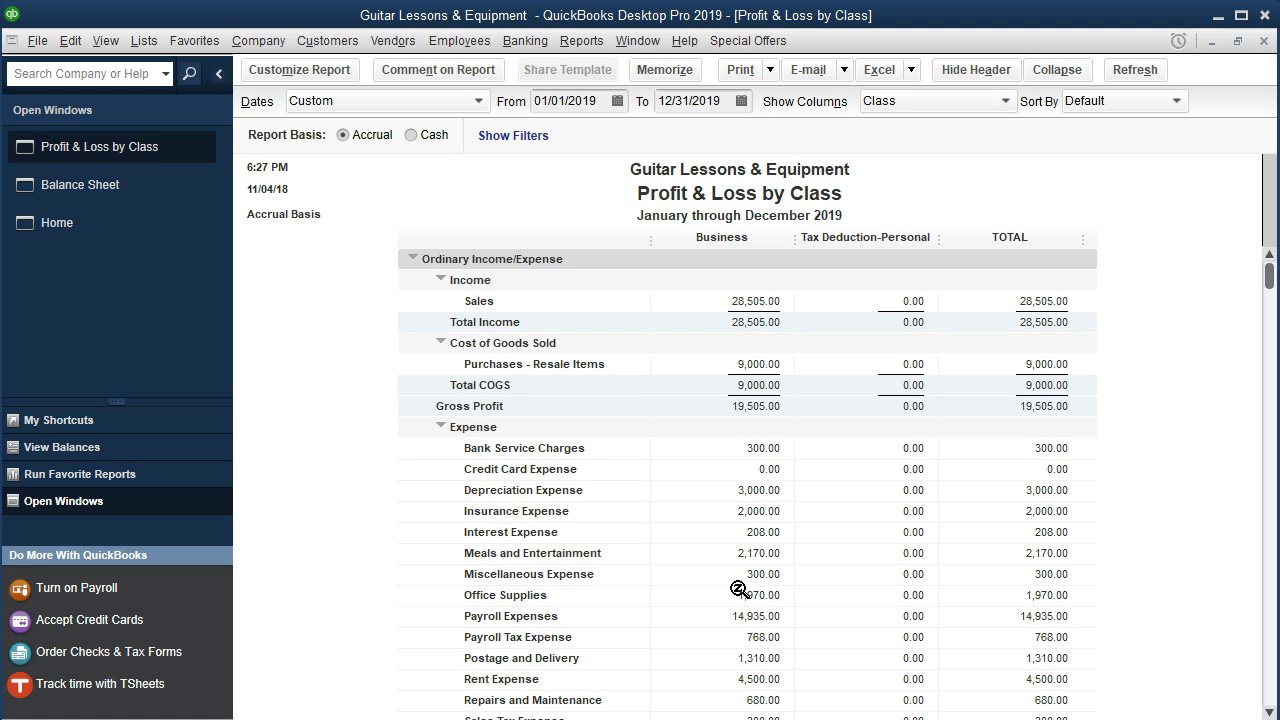
Filter the Profit & Loss by Class report to the Business class and review the results down to net income
left_click(327, 81)
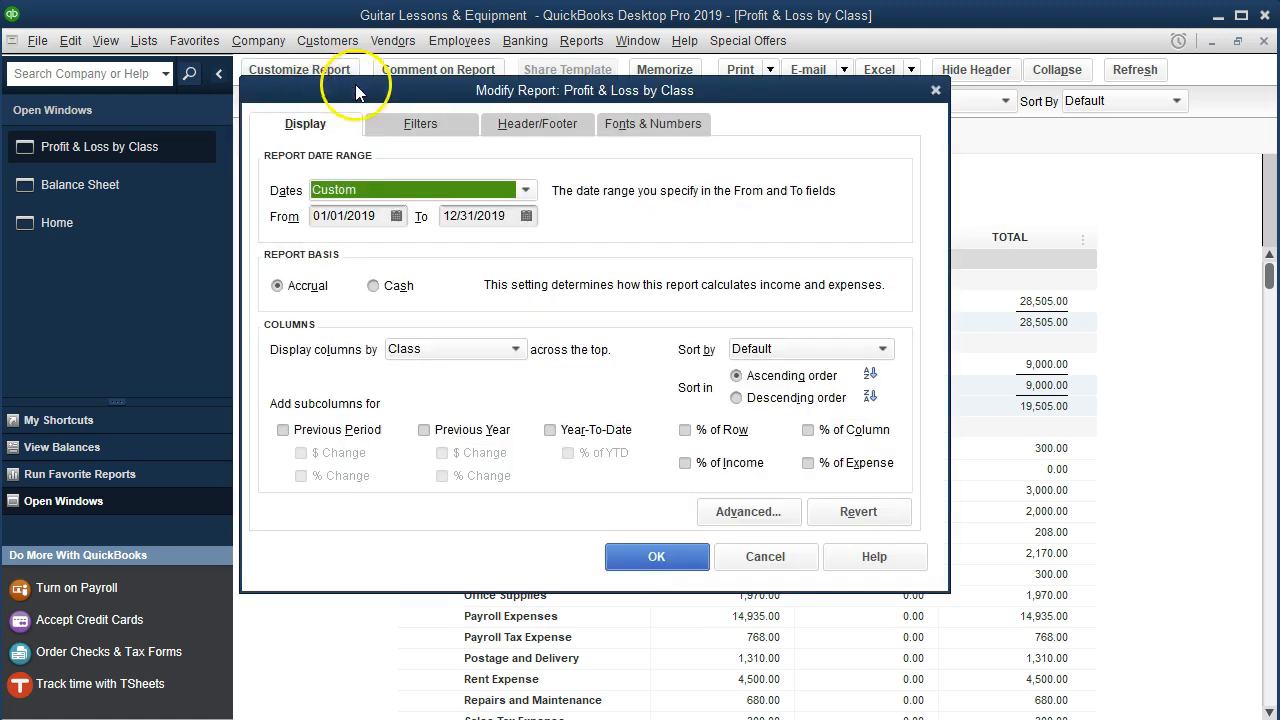
left_click(430, 128)
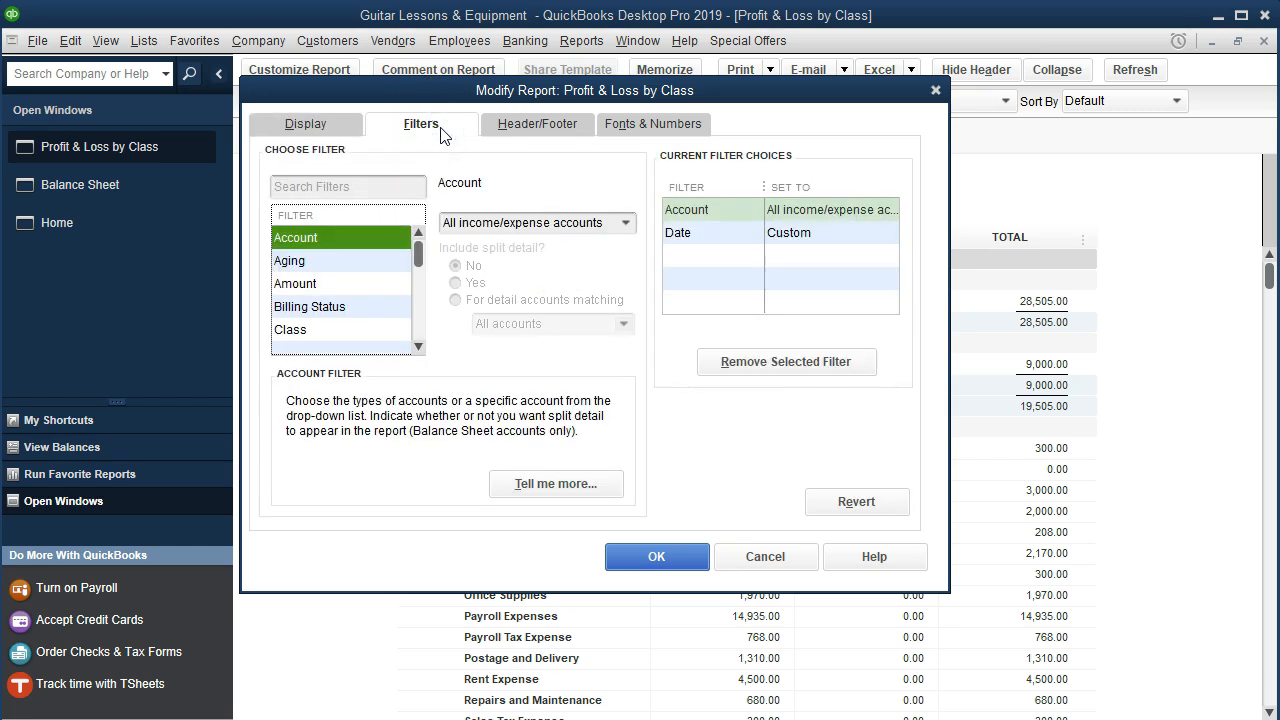
left_click(311, 330)
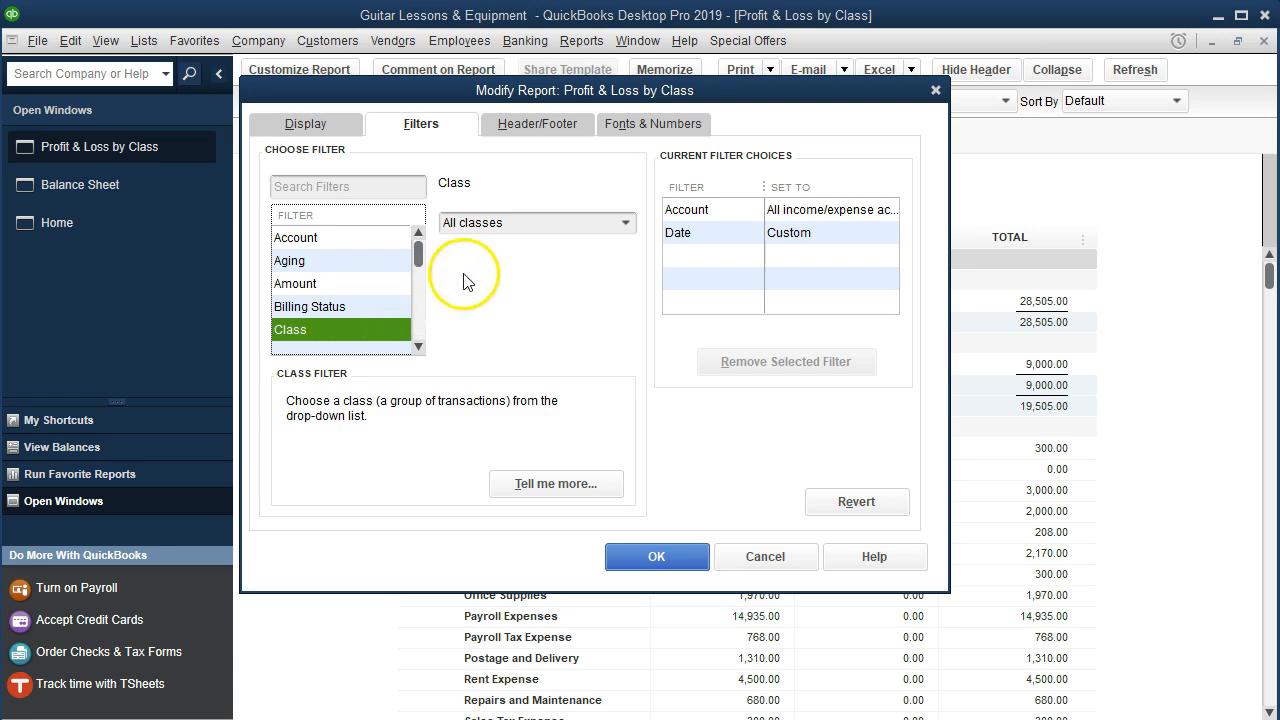
left_click(625, 223)
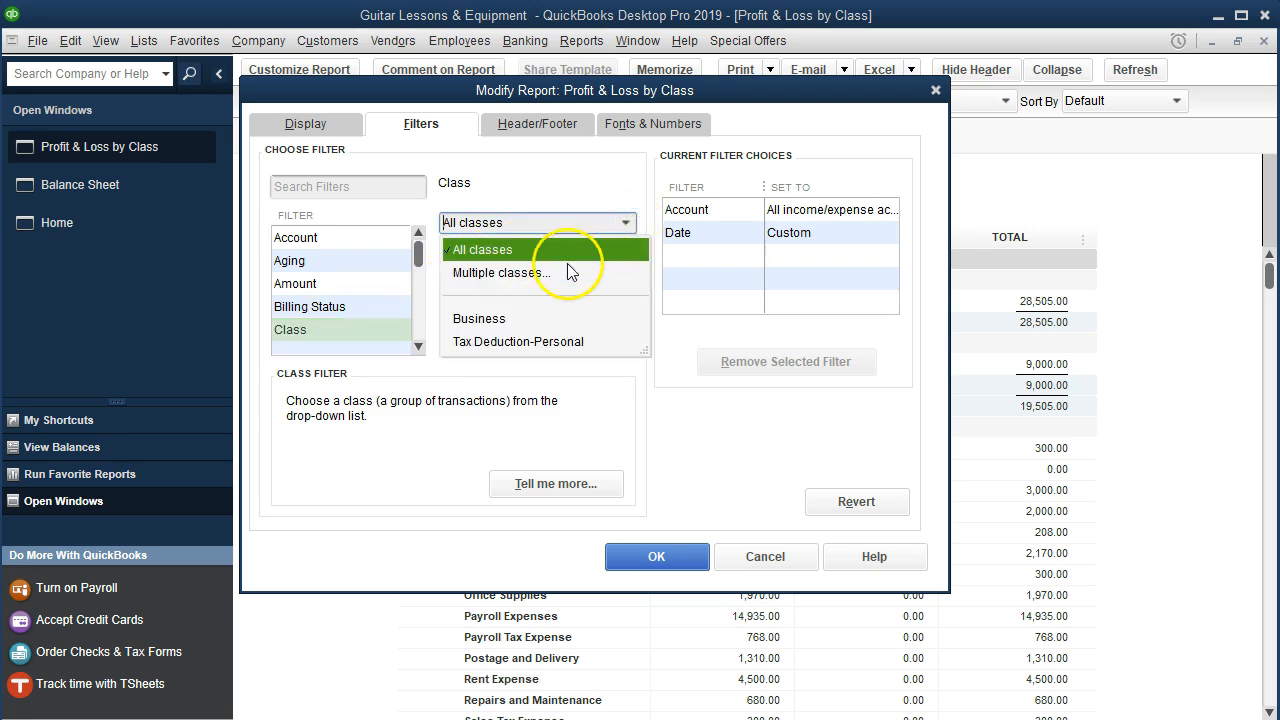
left_click(480, 319)
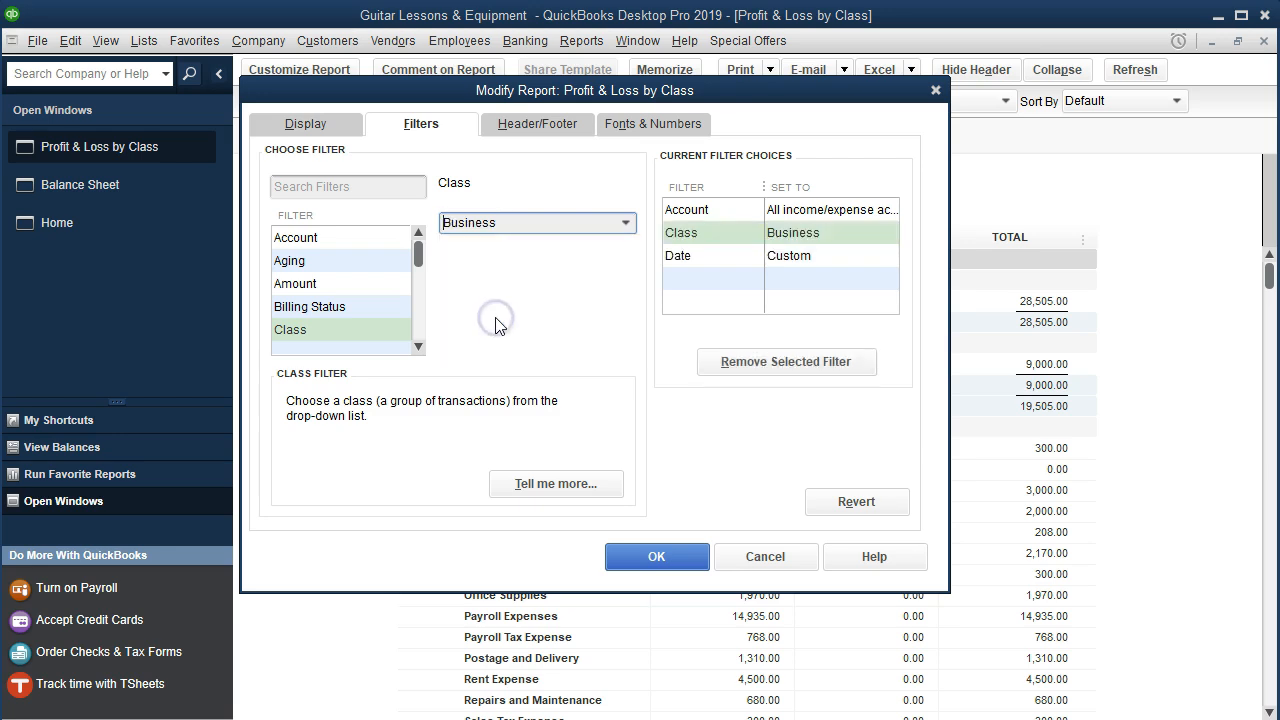
left_click(656, 557)
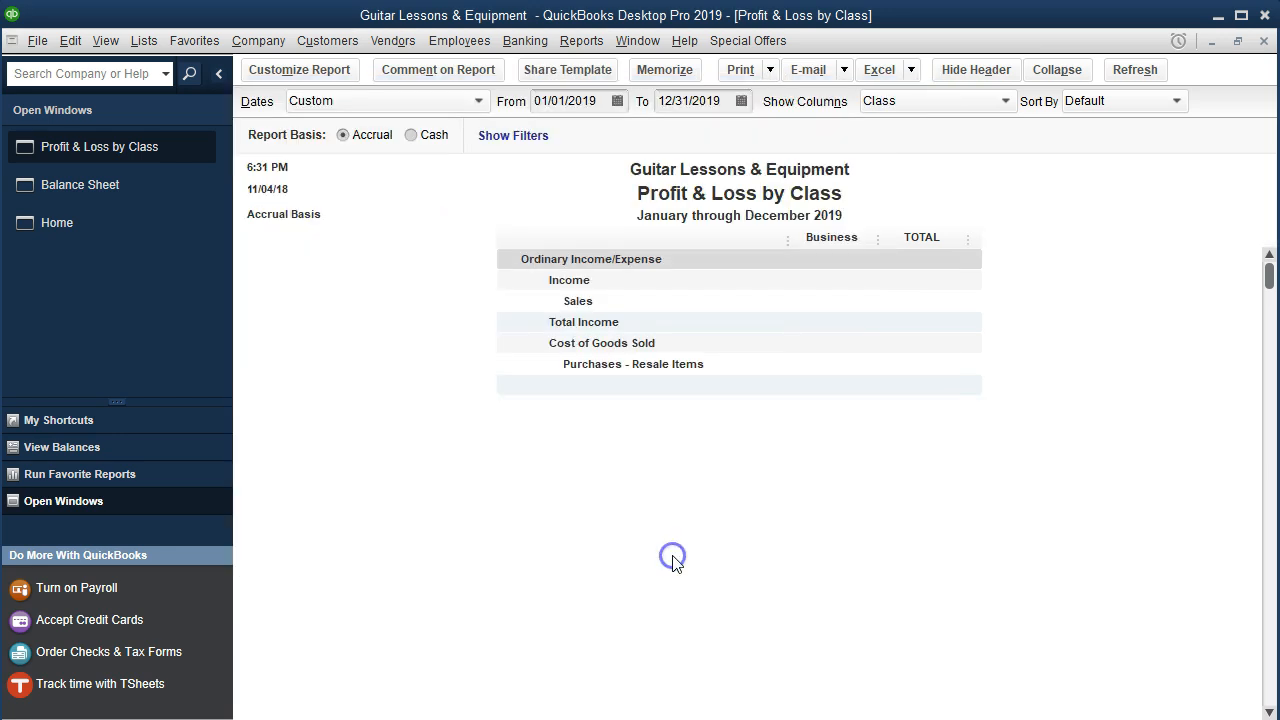
scroll(788, 663, "down", 2)
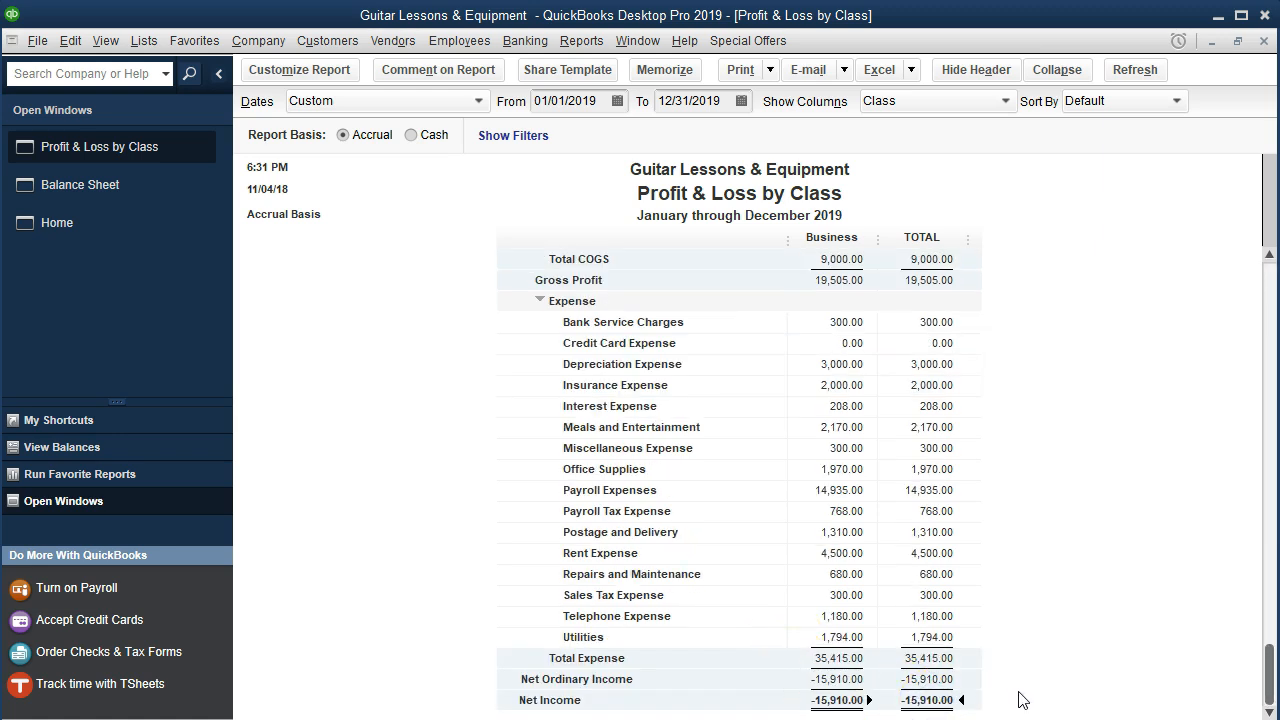
Check the net income in the Balance Sheet's equity section, and return to the Profit & Loss by Class report
left_click(134, 190)
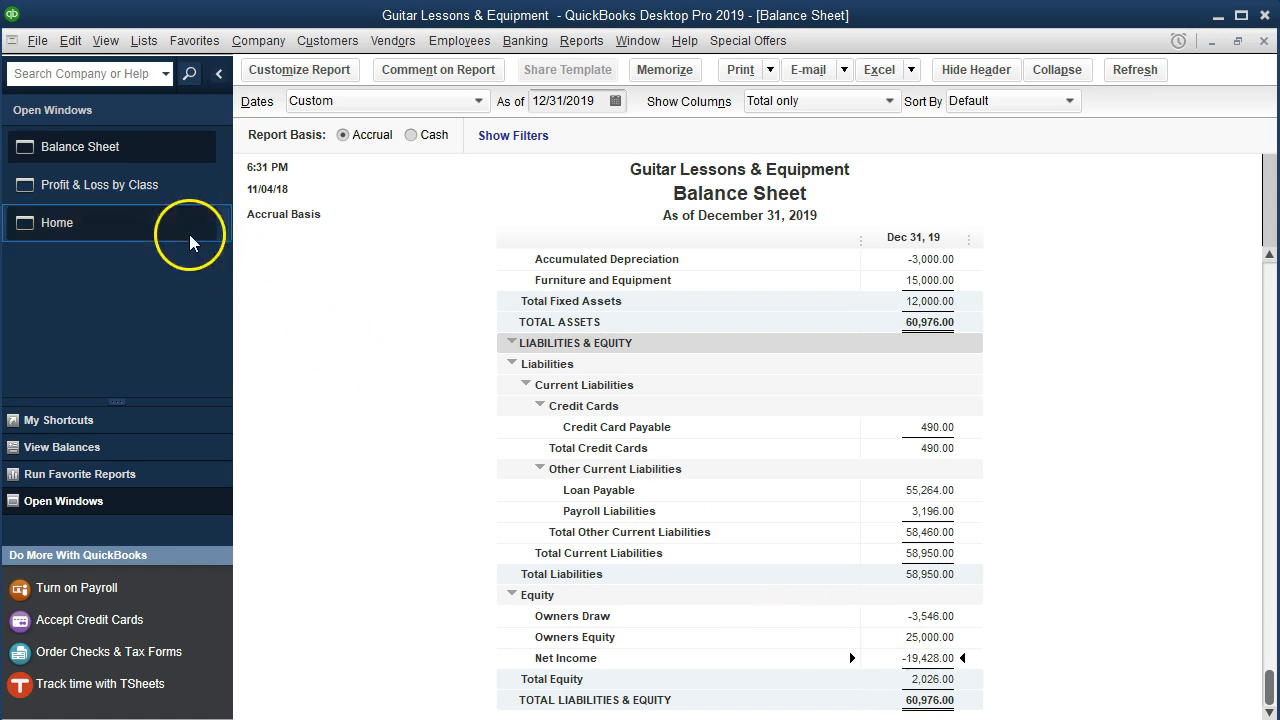
left_click(118, 186)
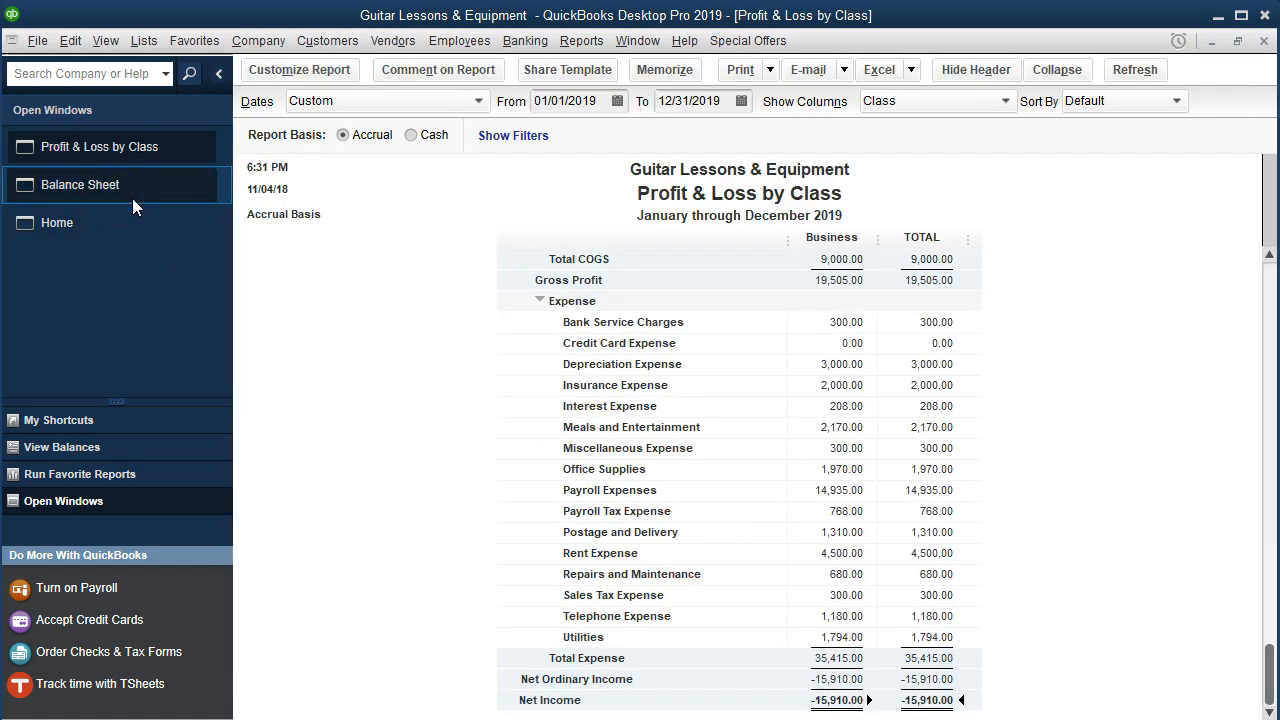
left_click_drag(130, 196, 109, 149)
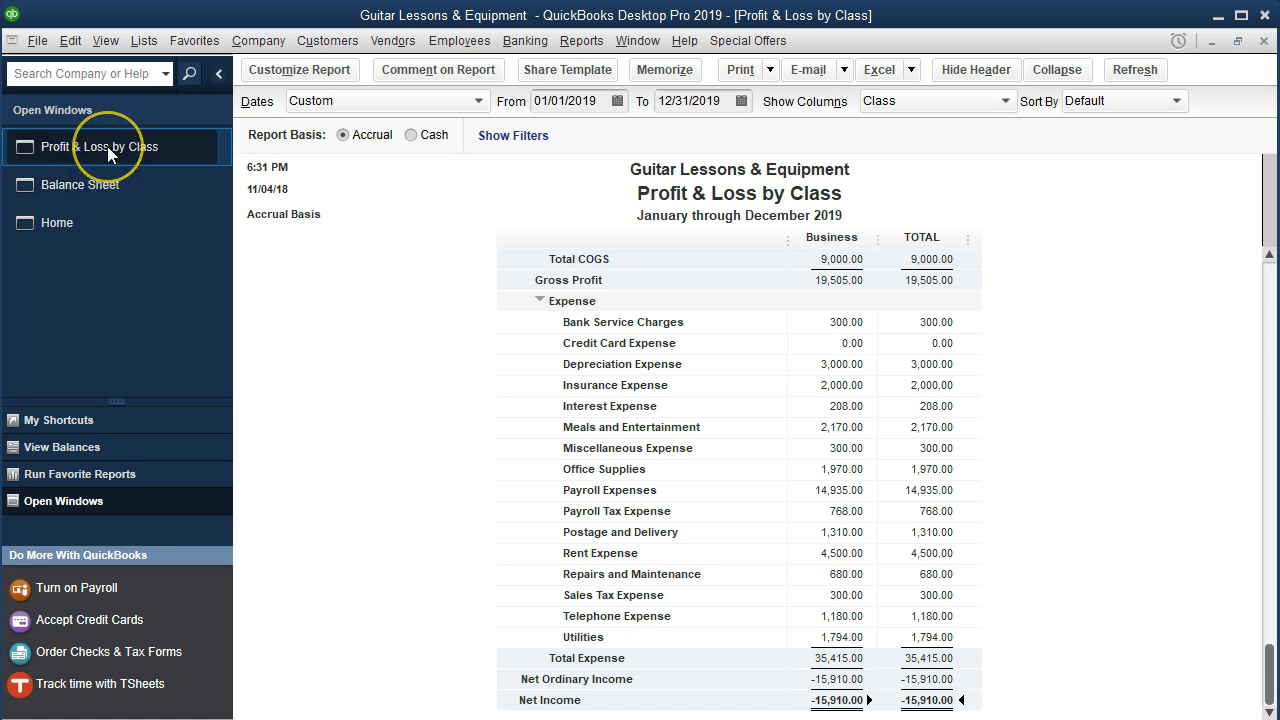
Change the report's class filter to Tax Deduction-Personal, and widen the account name column so the personal deduction names fit
left_click(301, 72)
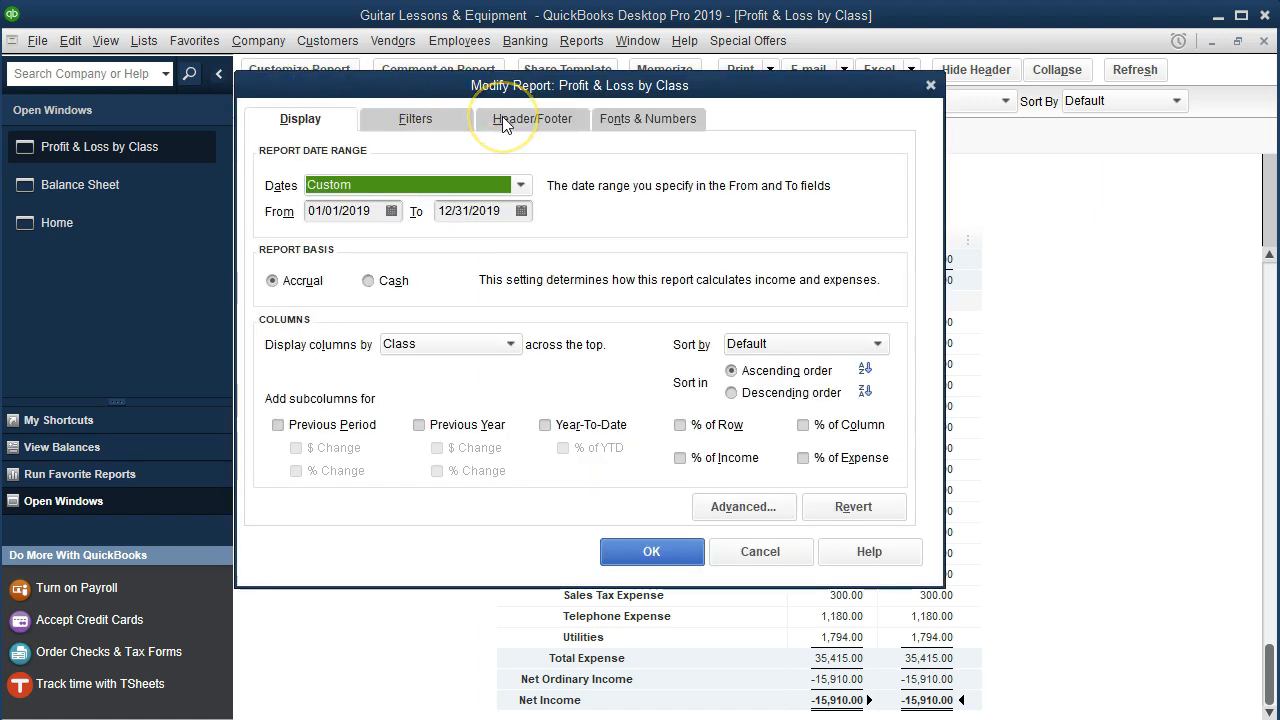
left_click(420, 118)
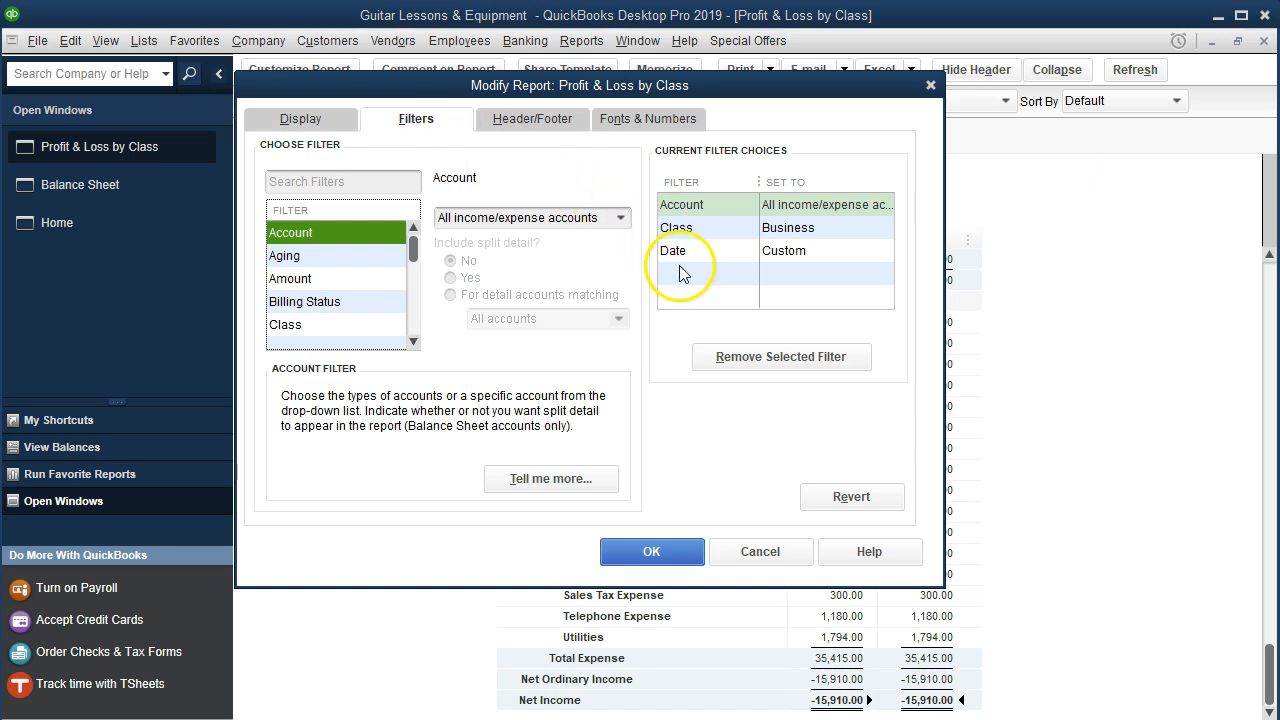
left_click(620, 217)
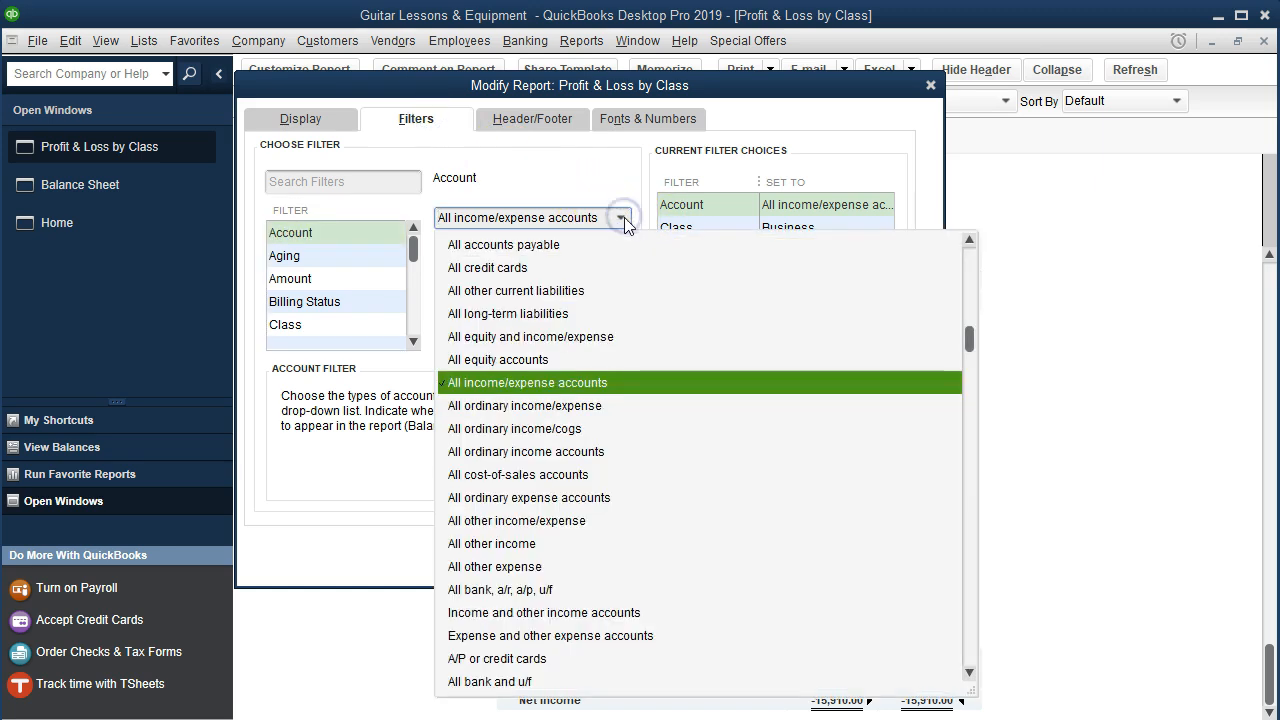
left_click(622, 219)
left_click(297, 324)
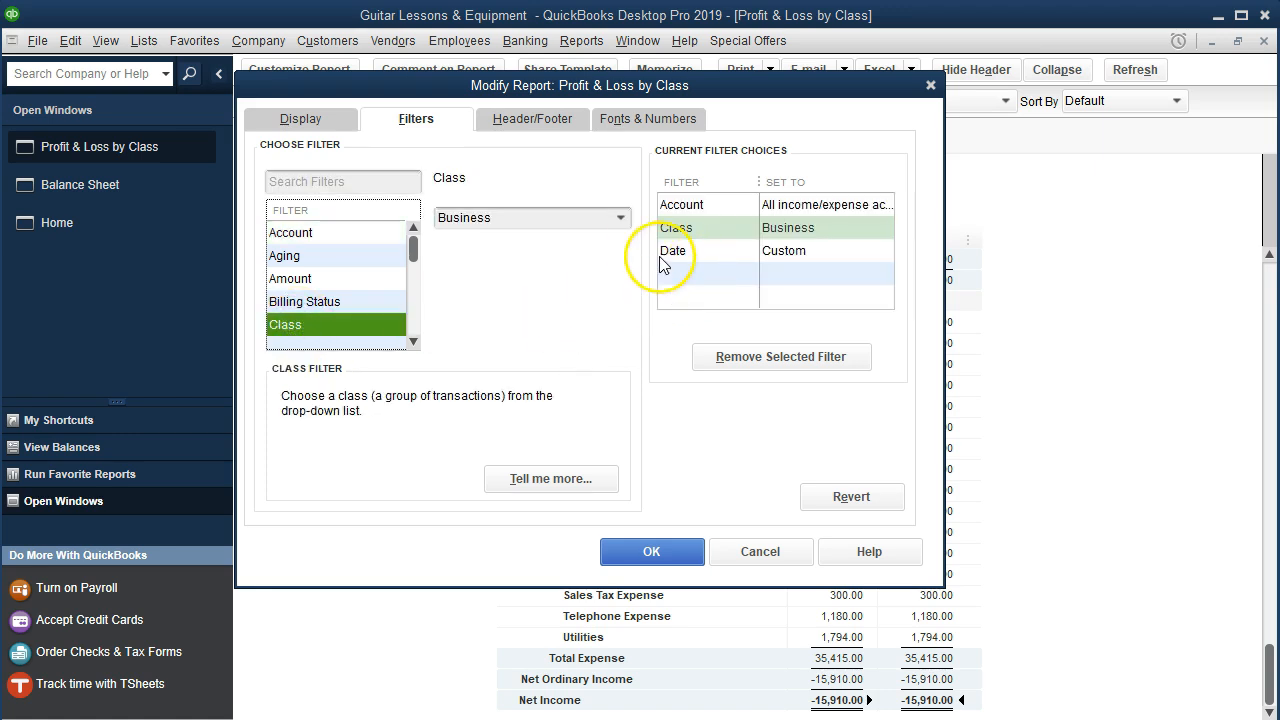
left_click(619, 218)
left_click(527, 336)
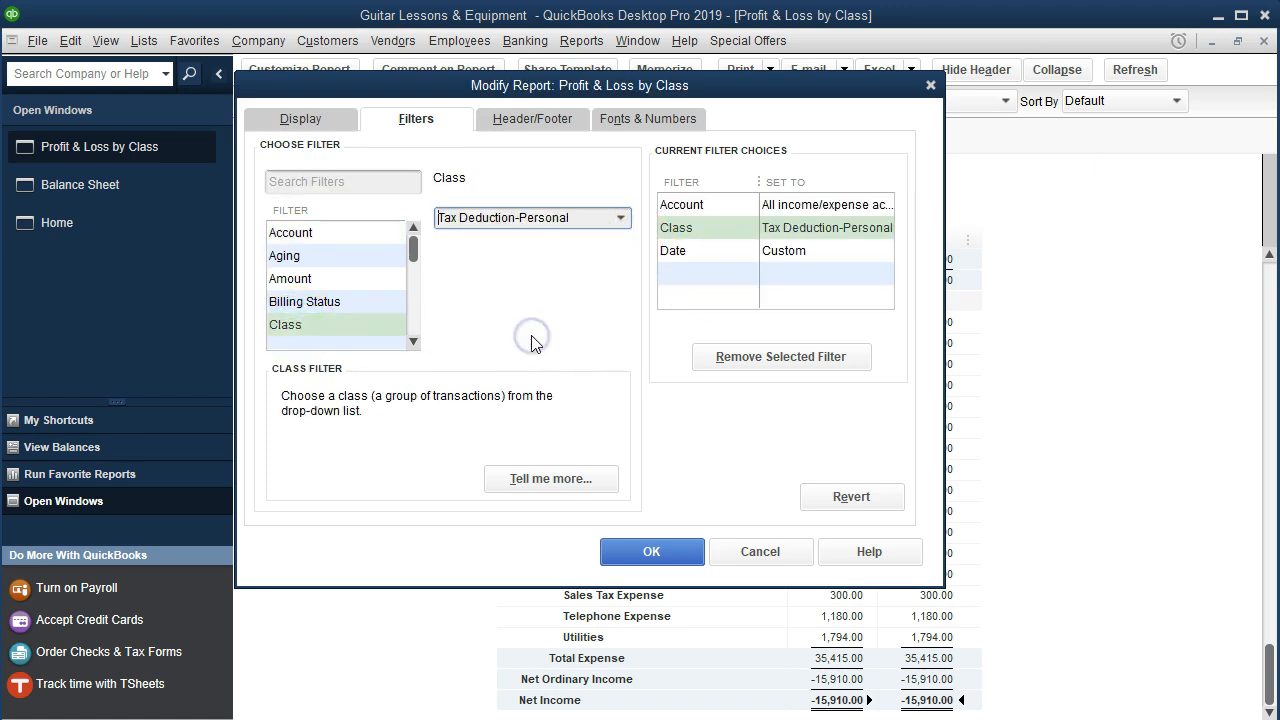
left_click(658, 552)
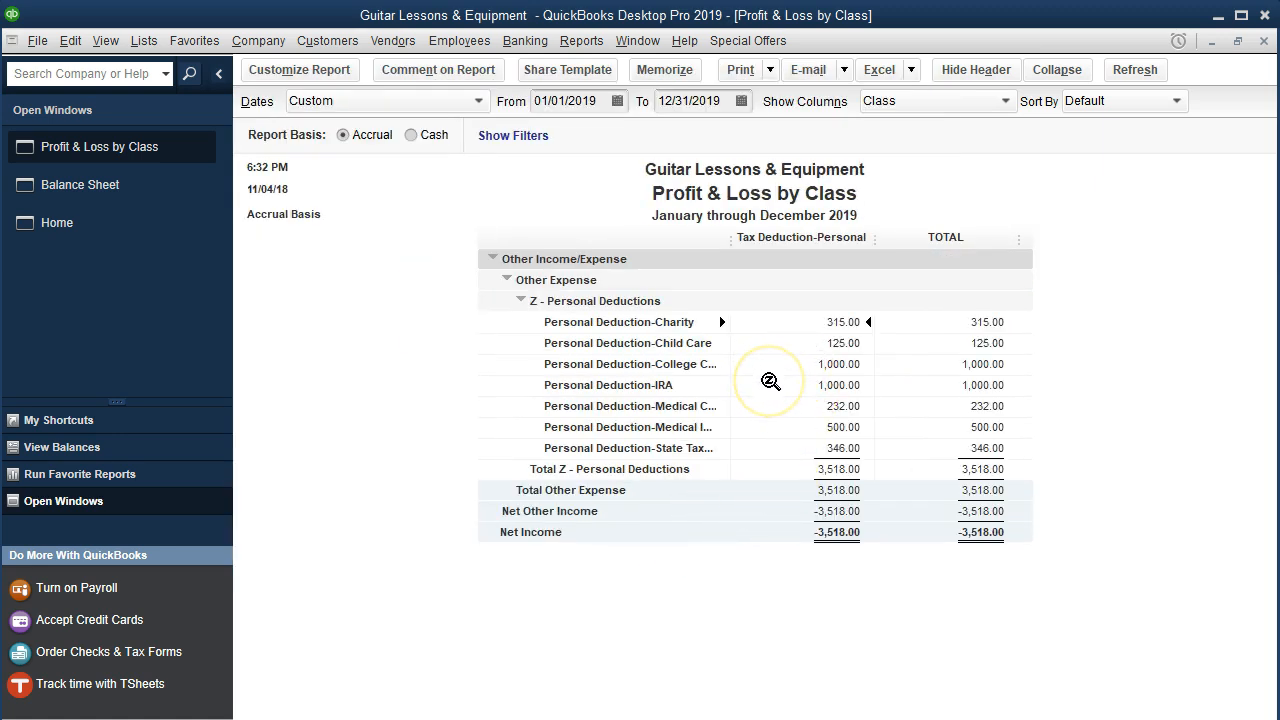
left_click_drag(729, 238, 749, 243)
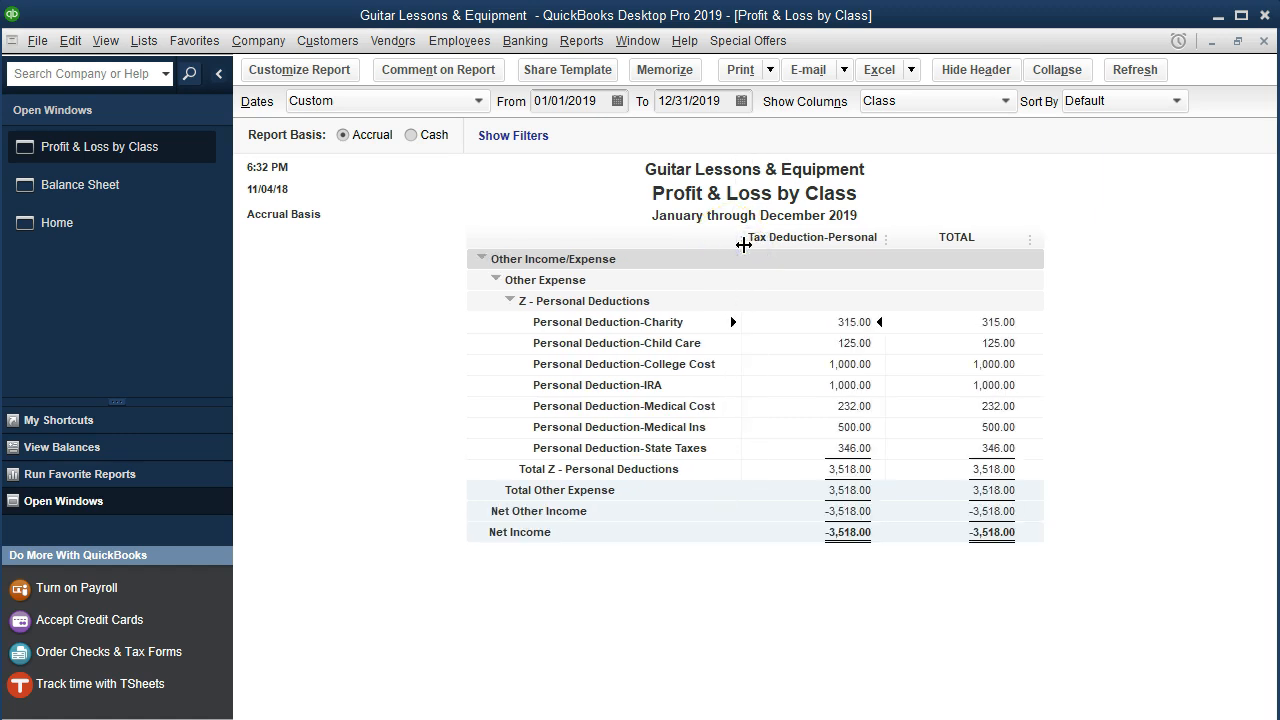
Remove the class filter from the Profit & Loss by Class report and review the net income of both classes
left_click(342, 76)
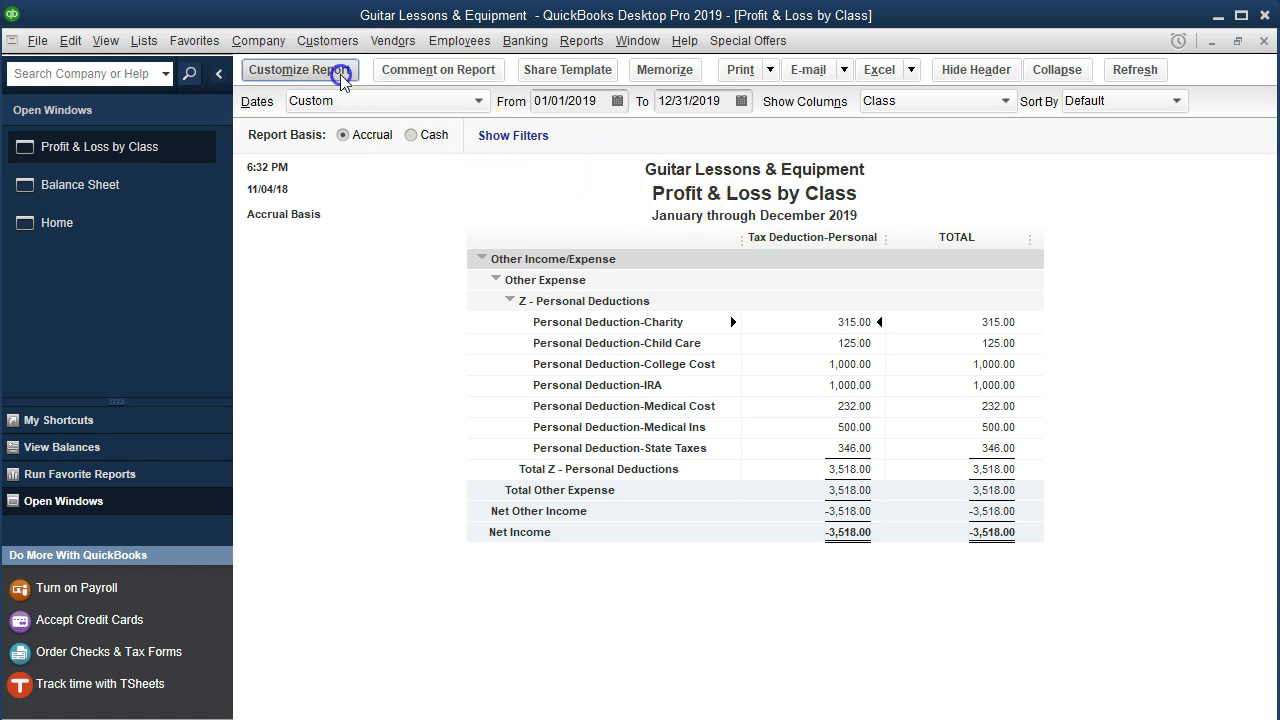
left_click(459, 119)
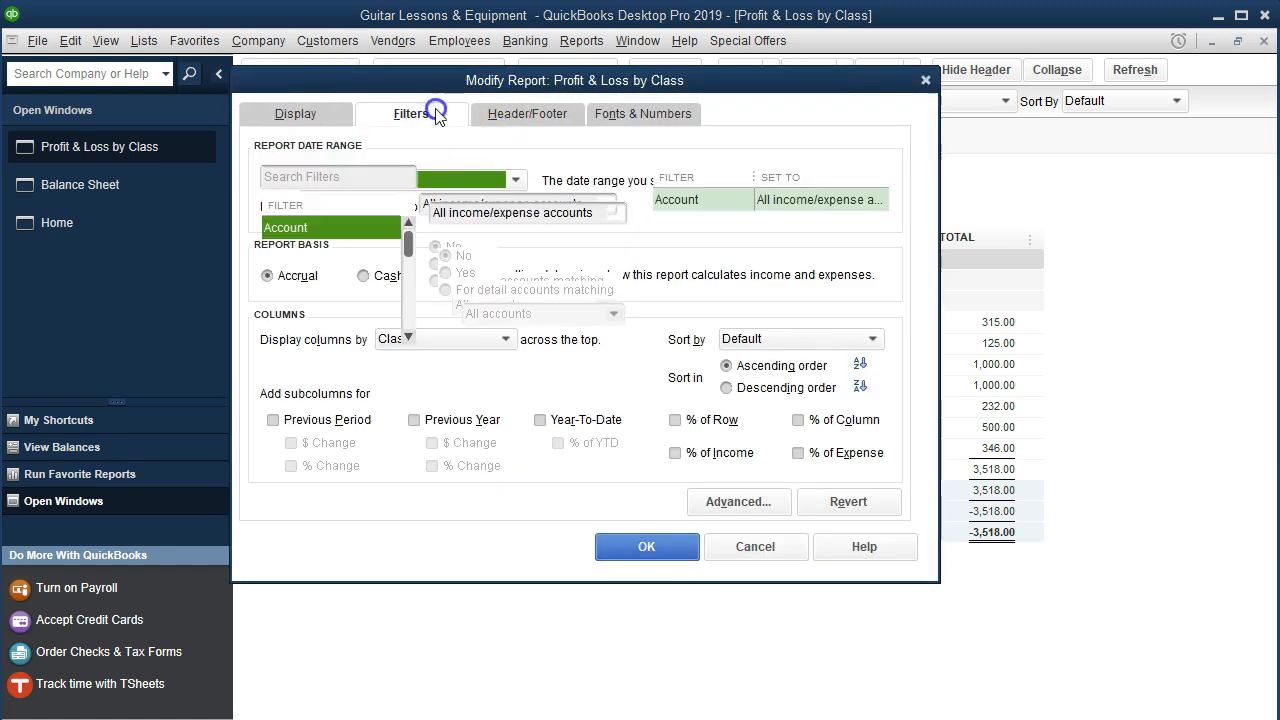
left_click(305, 319)
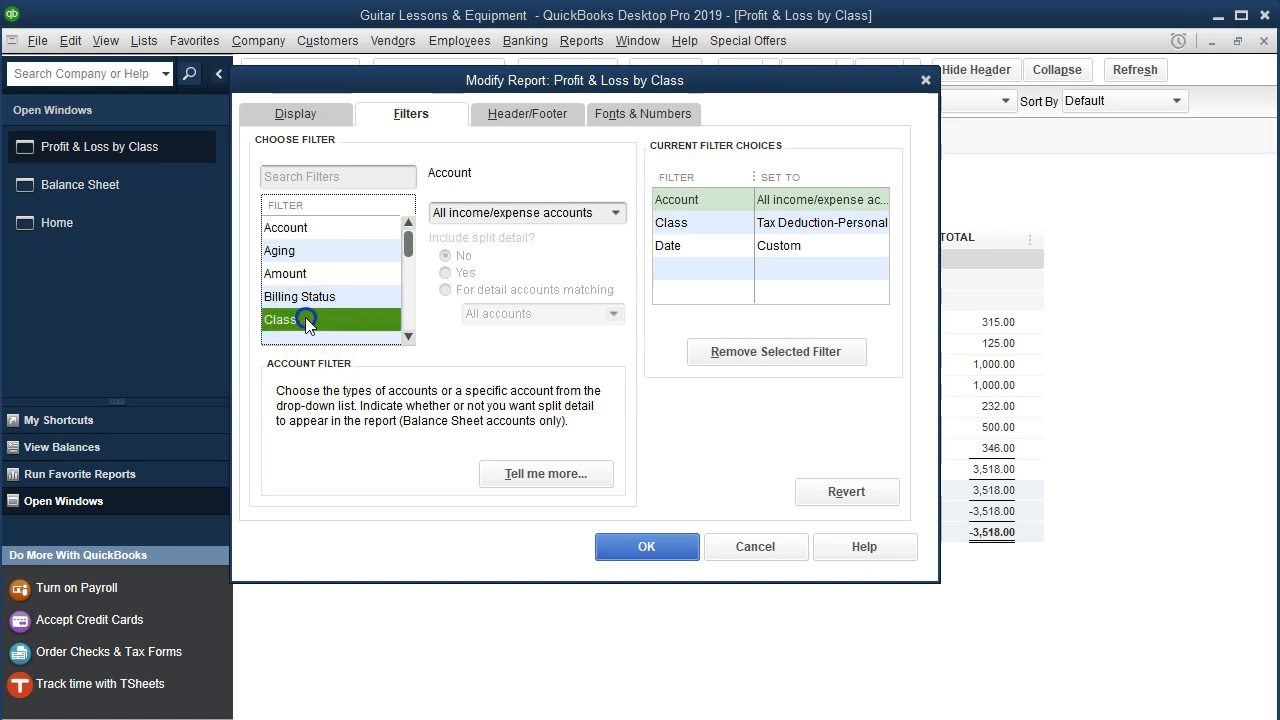
left_click(722, 352)
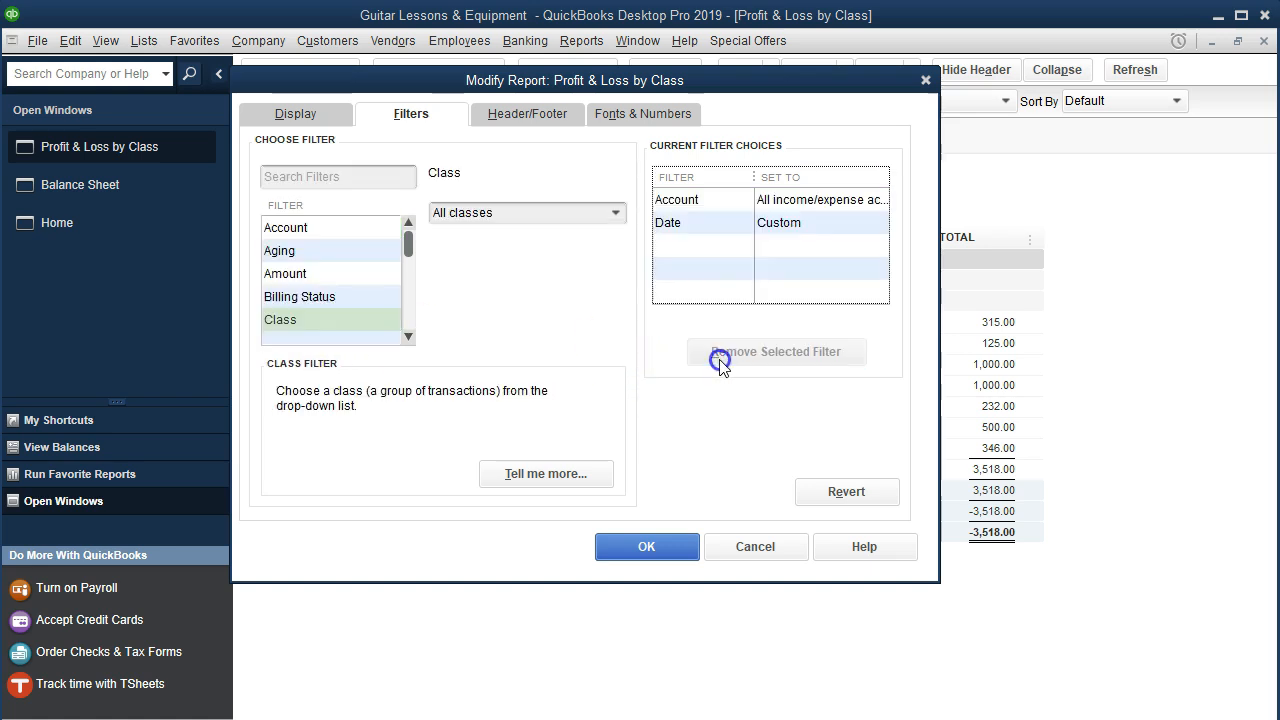
left_click(683, 547)
scroll(683, 520, "down", 7)
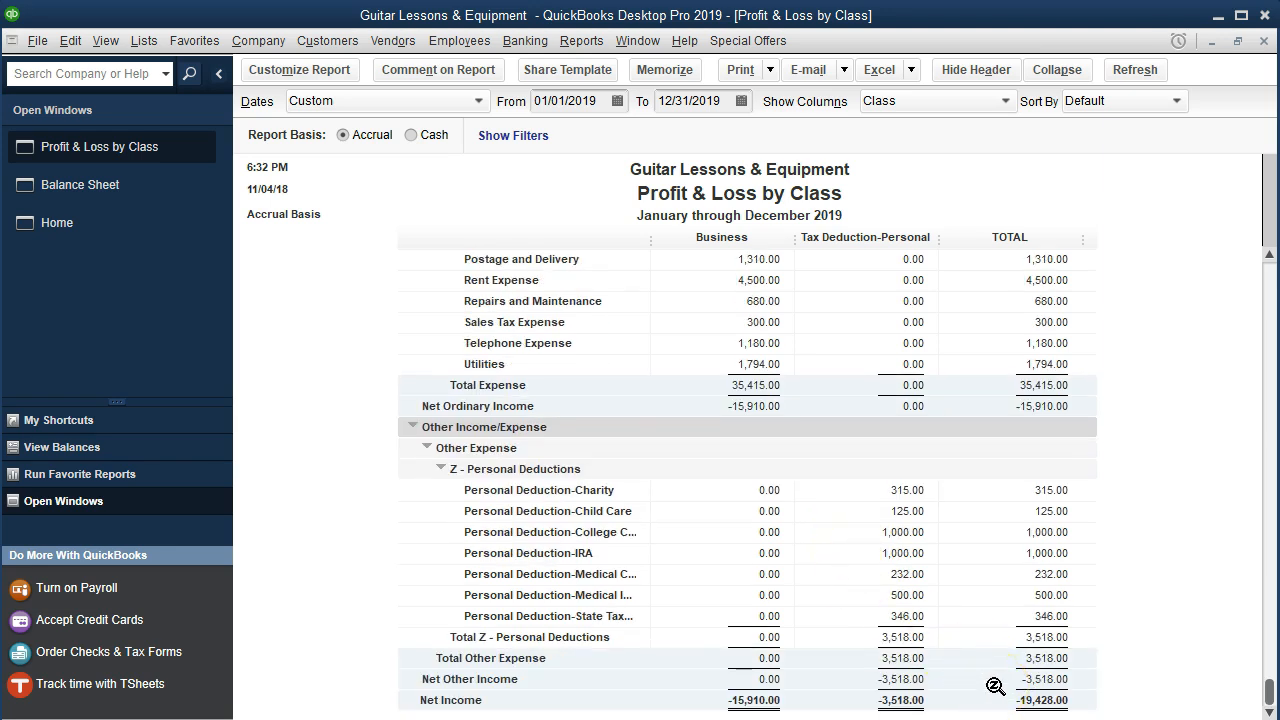
left_click(980, 677)
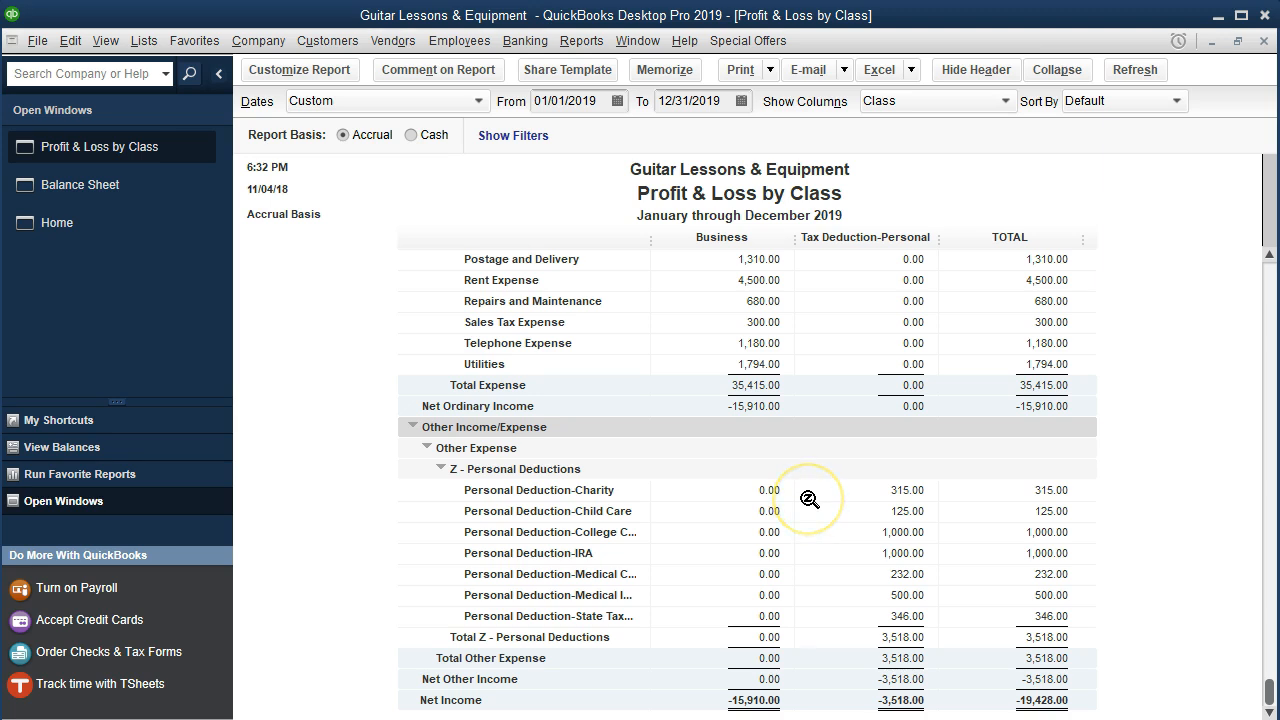
Drill into the Tax Deduction-Personal amount for Personal Deduction-Charity and open the Save The Children check
double_click(880, 490)
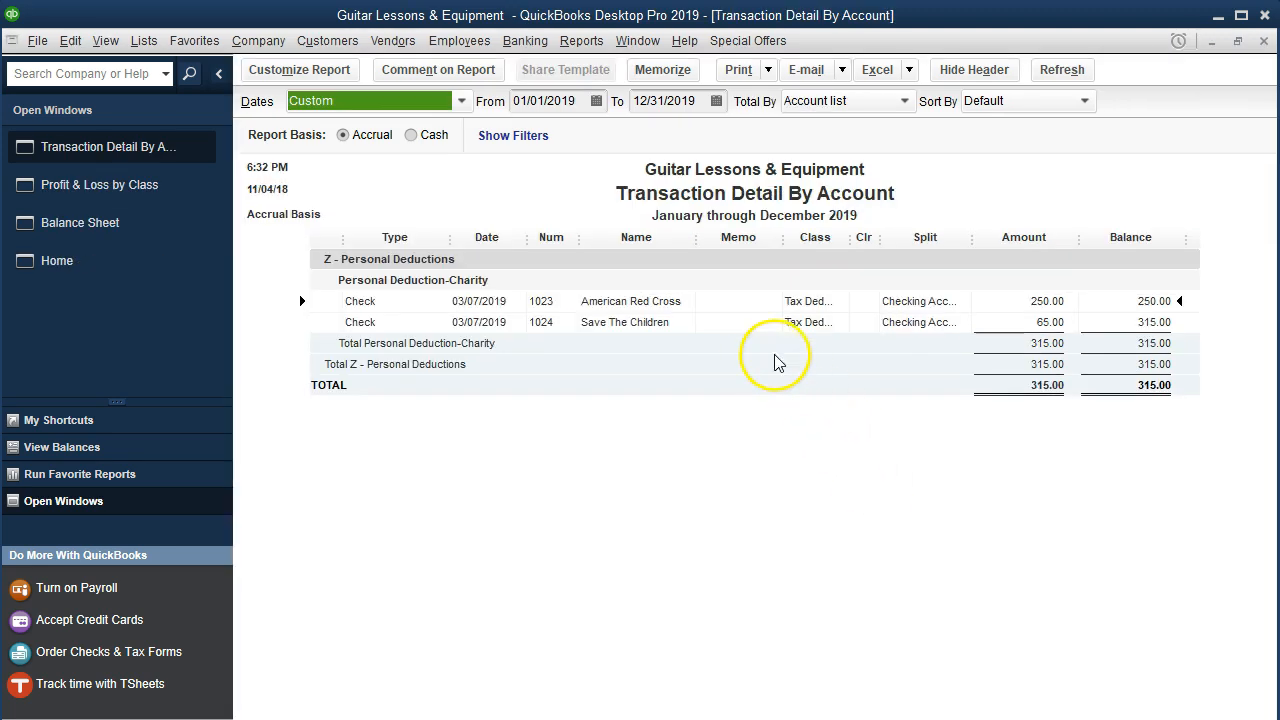
left_click(1020, 324)
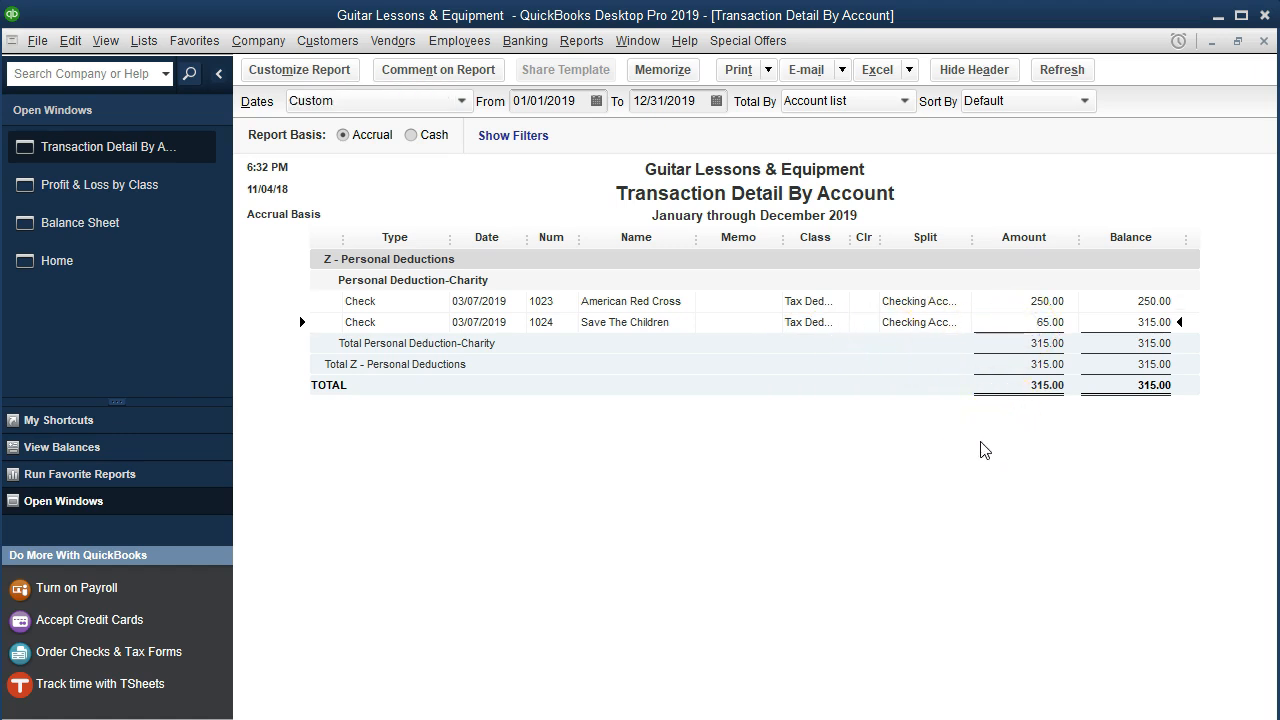
double_click(1013, 322)
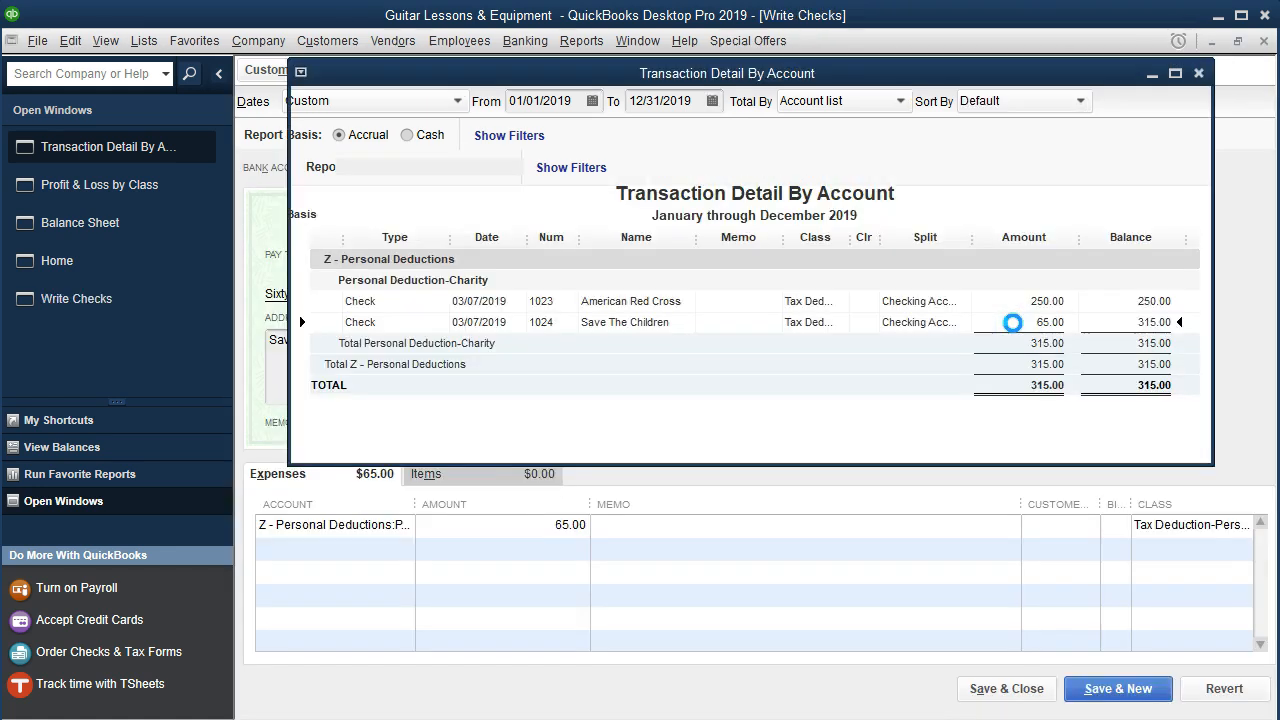
Change the Save The Children check's expense class to Business, record the change, and close the transaction detail report
left_click(1160, 523)
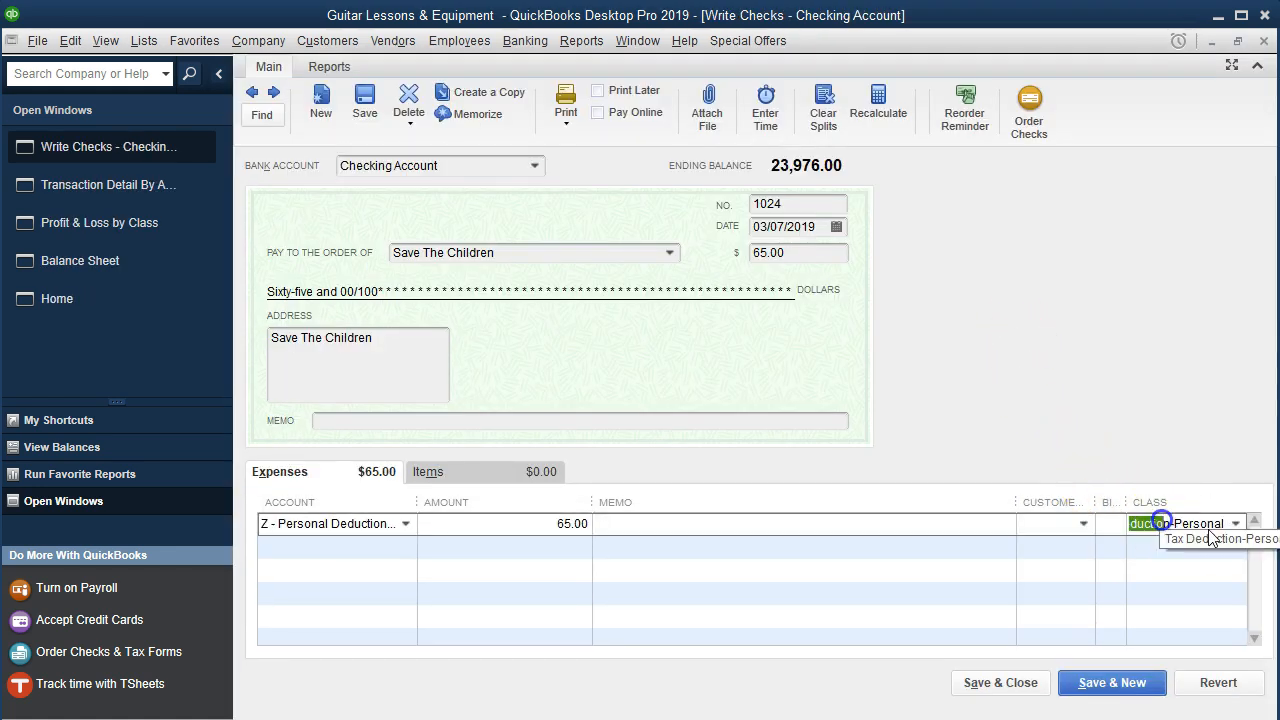
left_click(1236, 523)
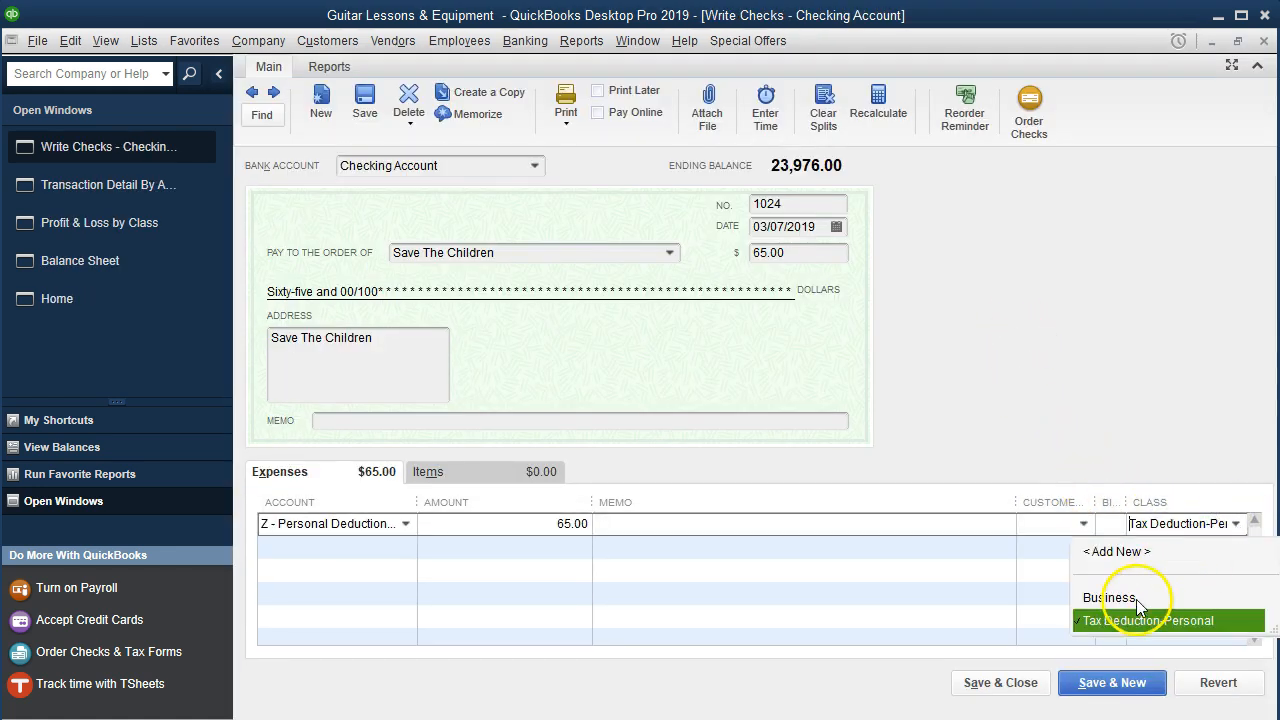
left_click(1112, 598)
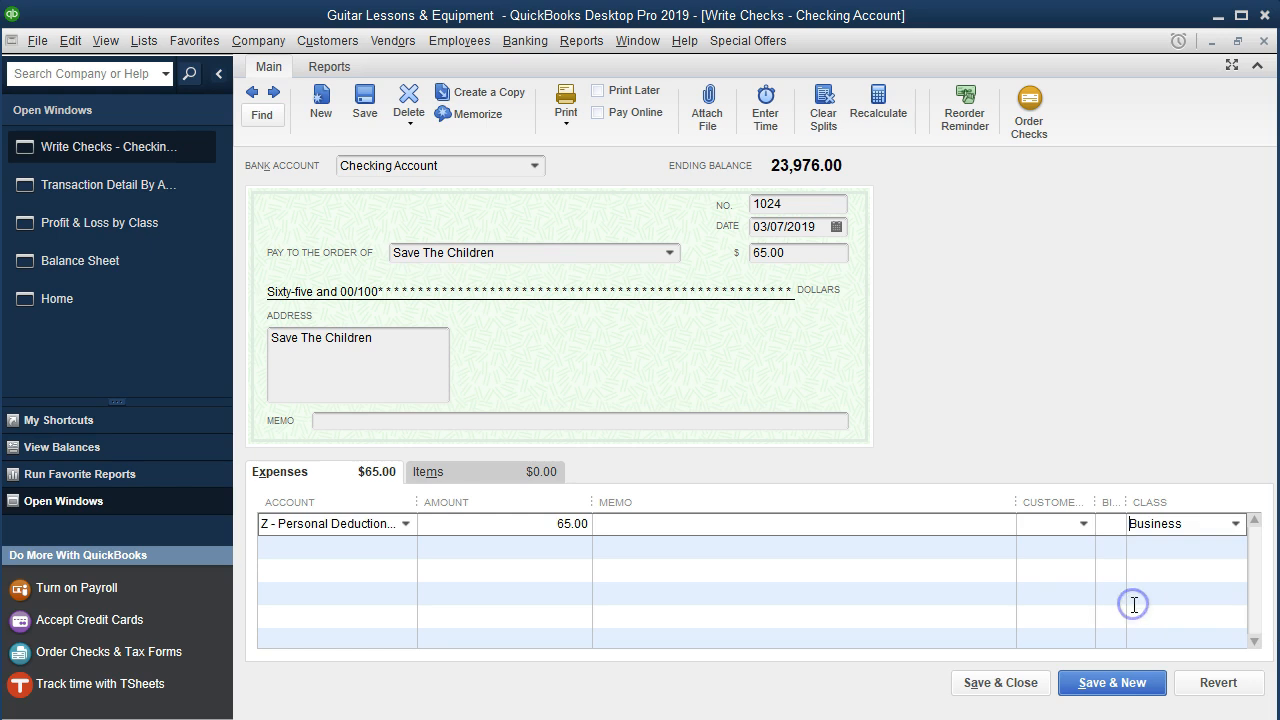
left_click(1030, 685)
left_click(556, 160)
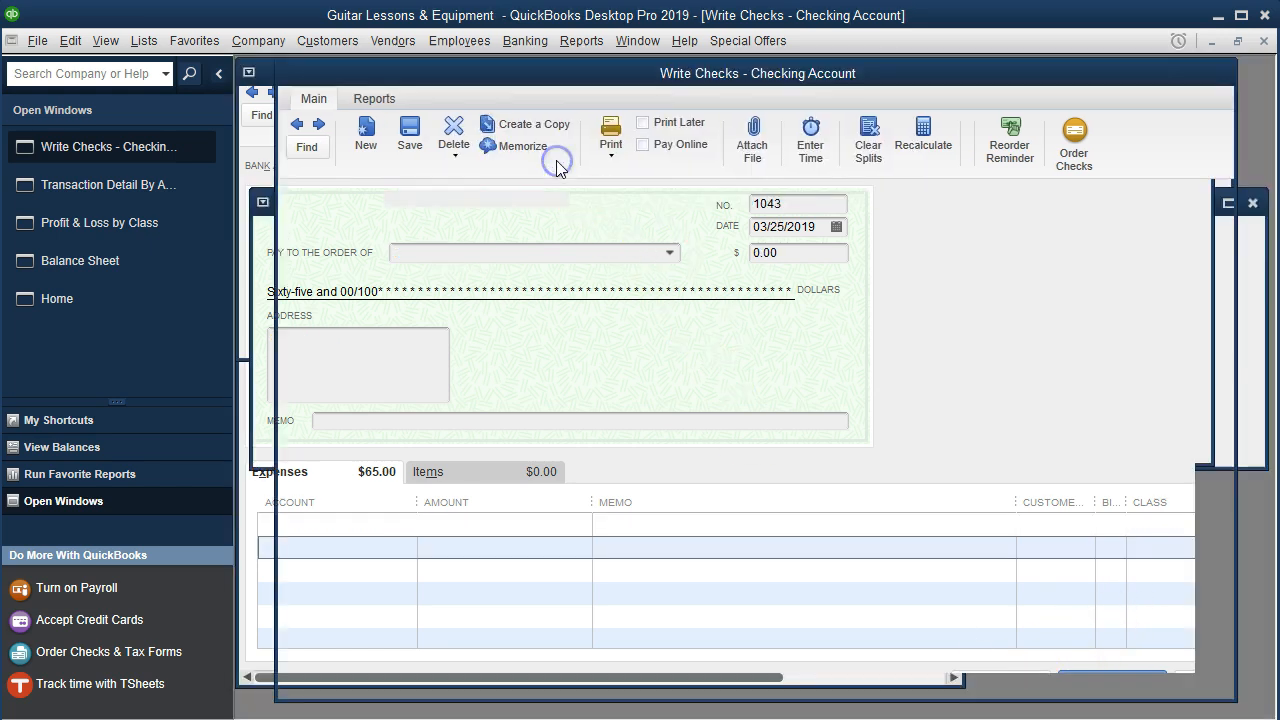
left_click(1265, 42)
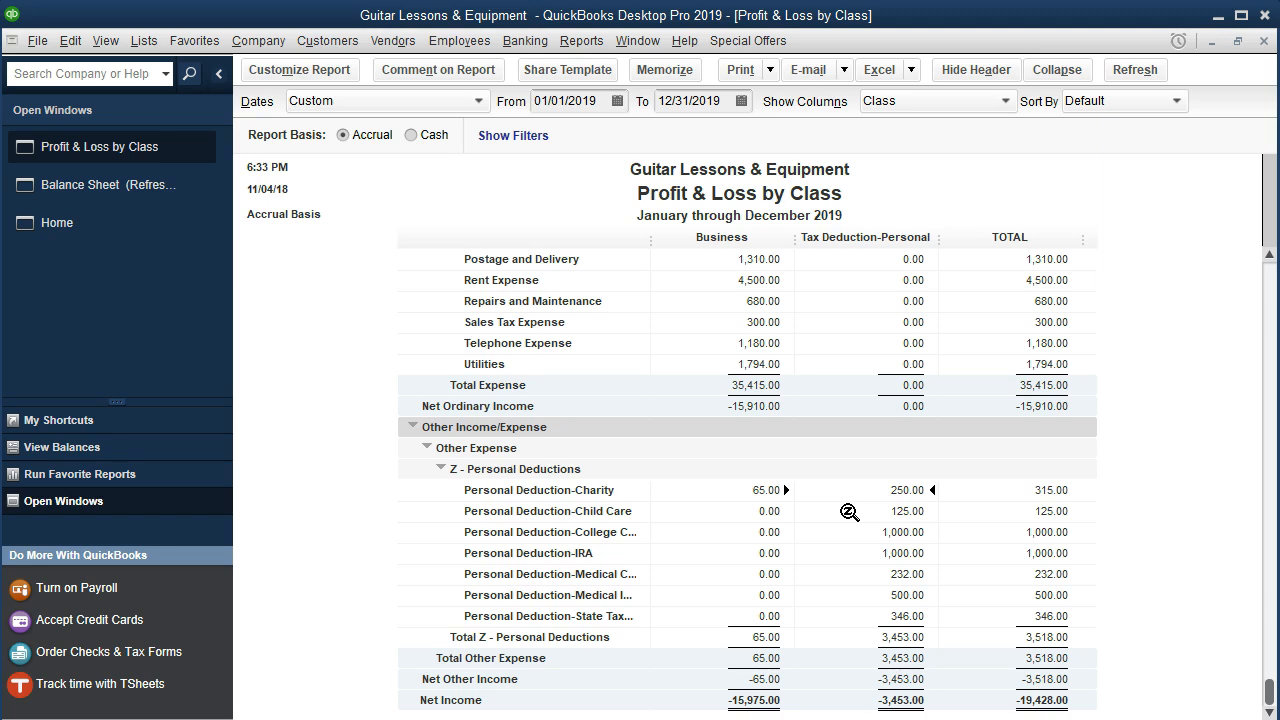
Open the Save The Children check from the Business charity amount, and set its expense class to Tax Deduction-Personal, recording the change
double_click(760, 491)
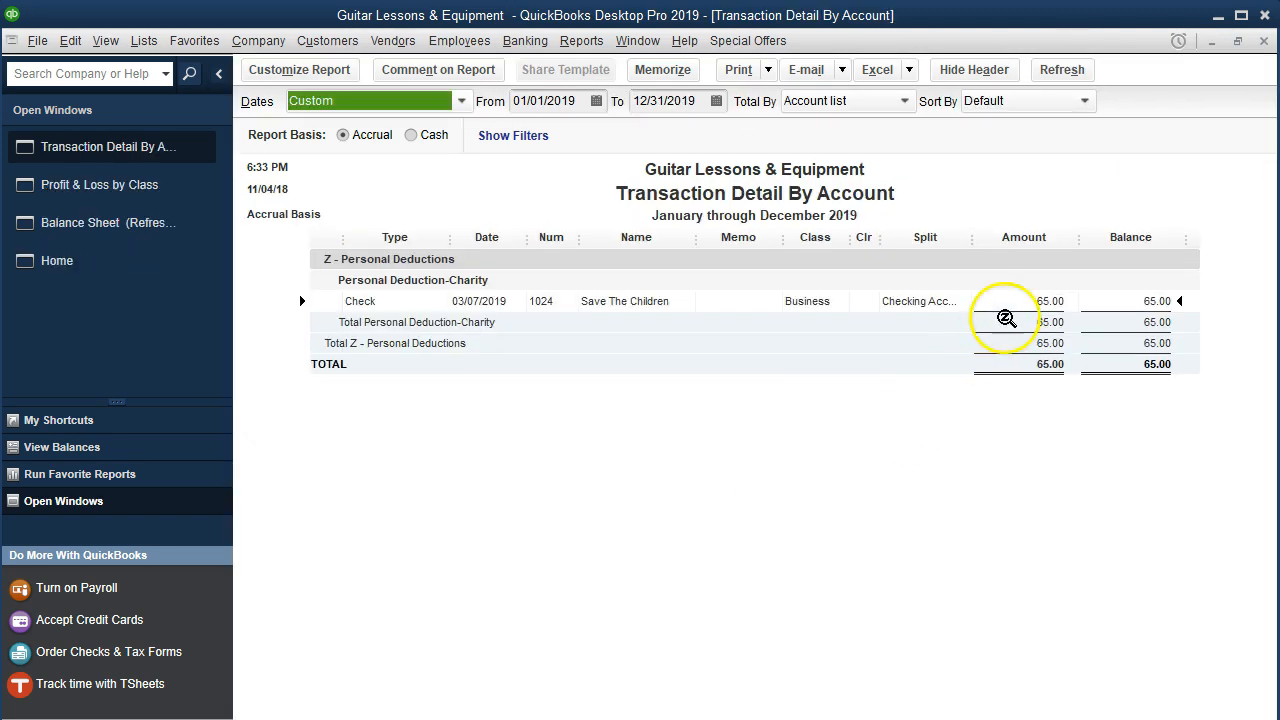
double_click(966, 300)
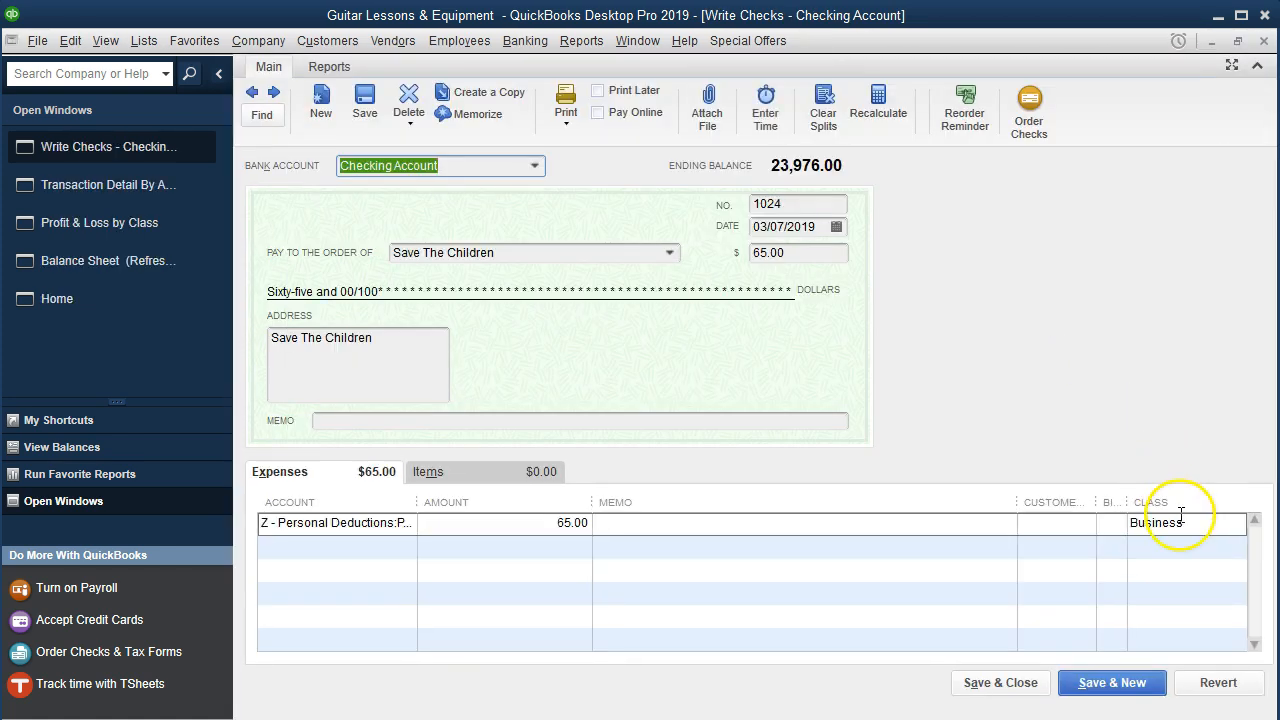
left_click(1237, 525)
left_click(1210, 617)
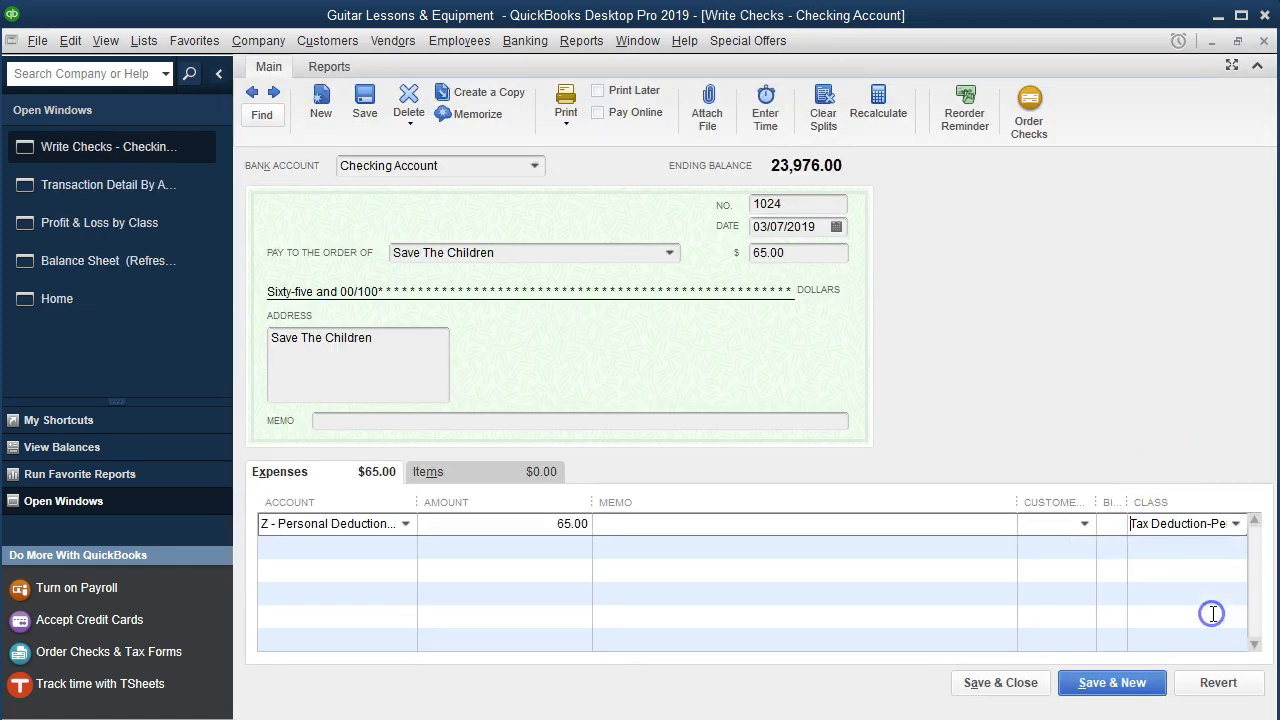
left_click(1030, 683)
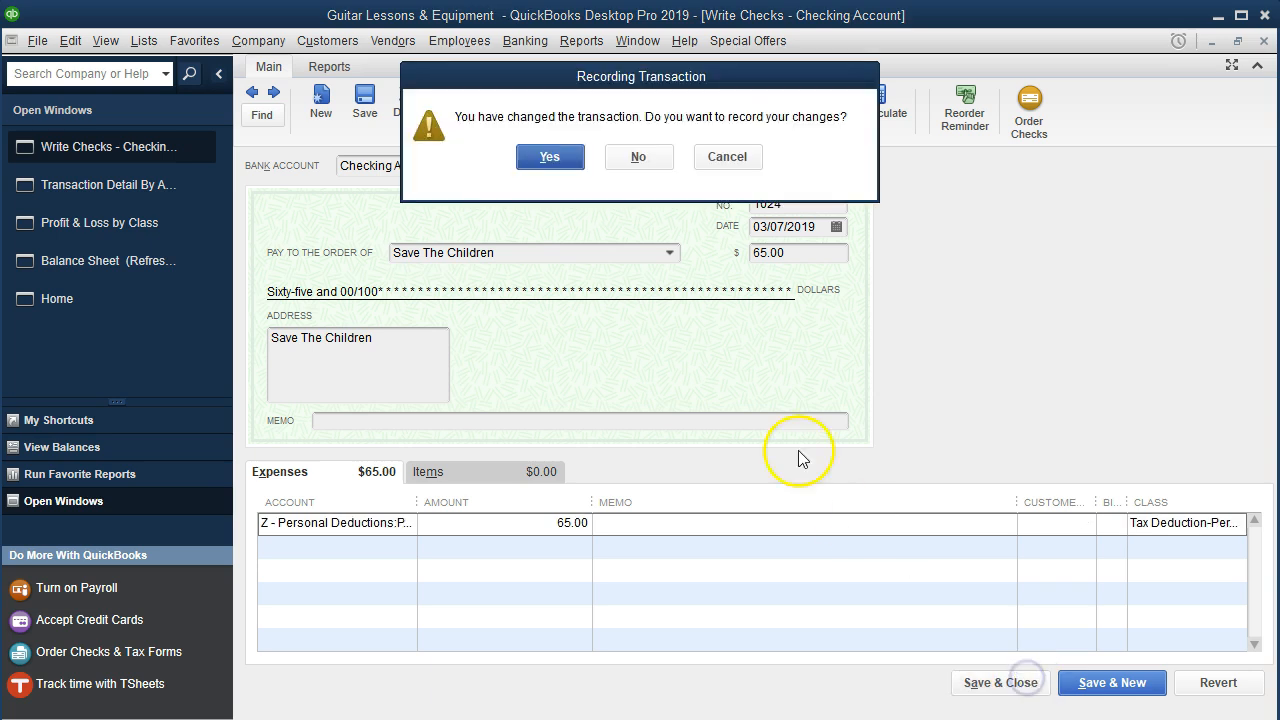
left_click(551, 162)
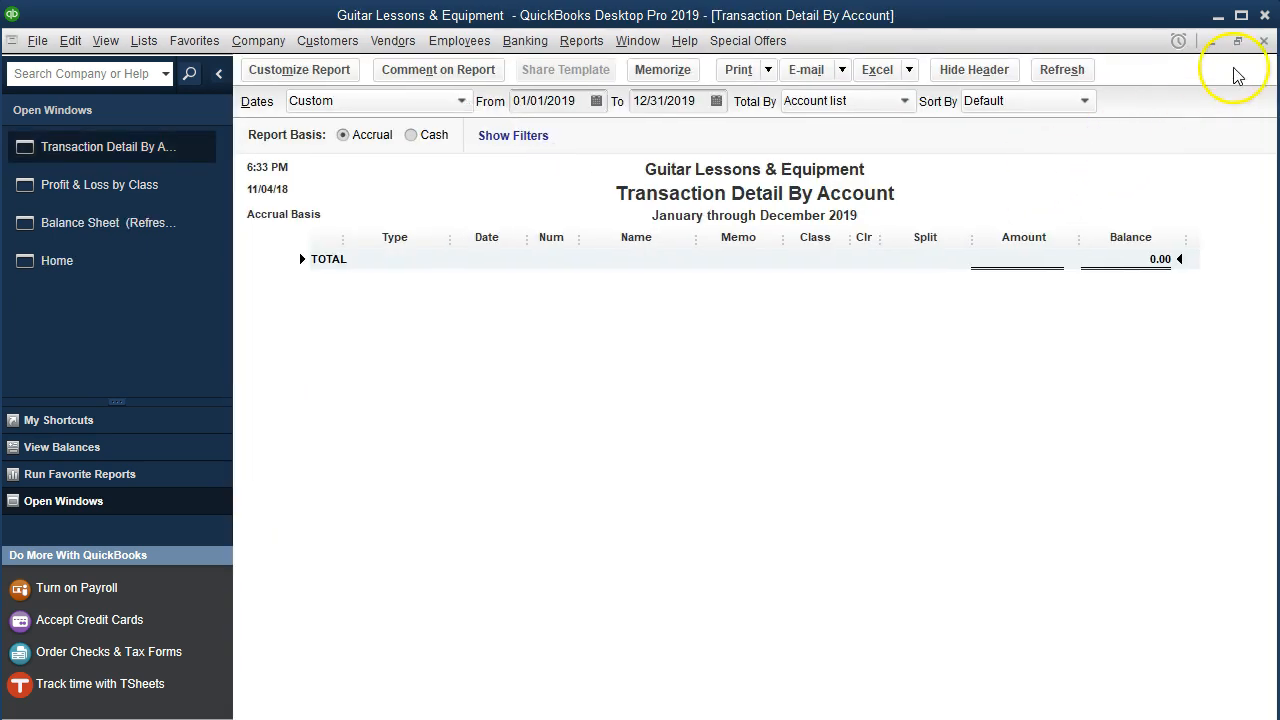
left_click(1264, 41)
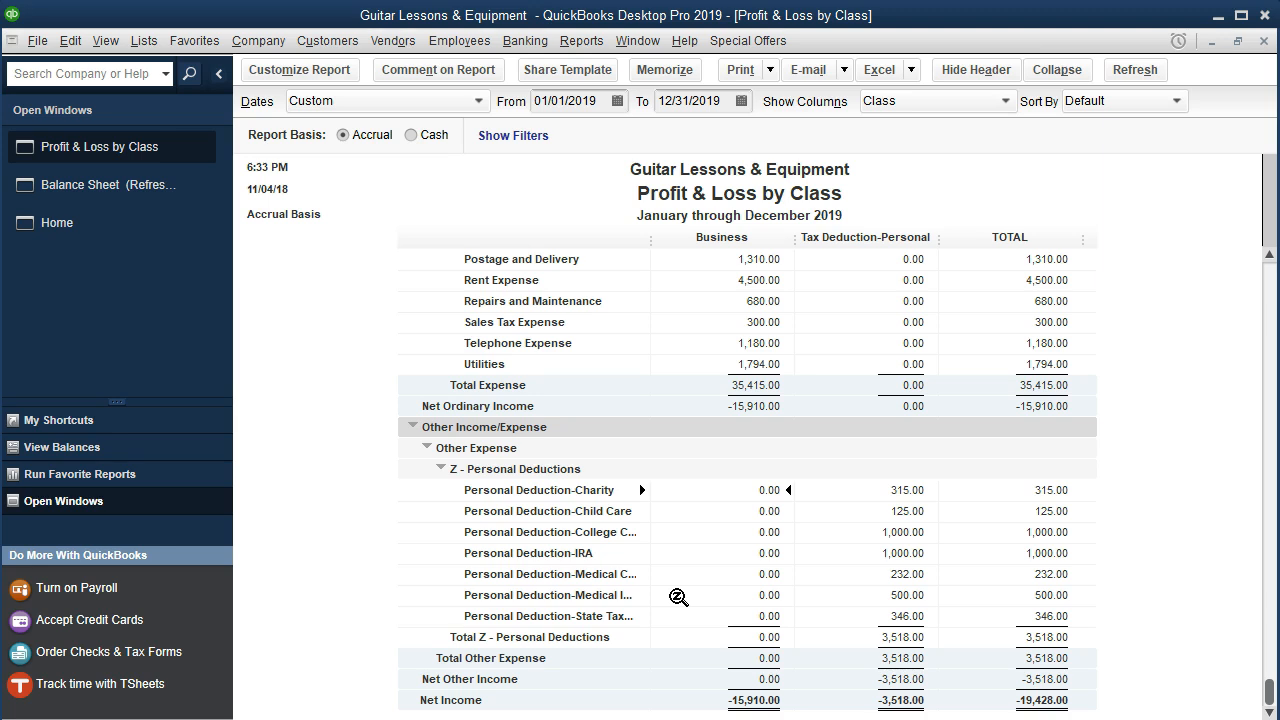
Create a standard Profit & Loss report covering 01/01/2019 to 12/31/2019
scroll(678, 597, "up", 7)
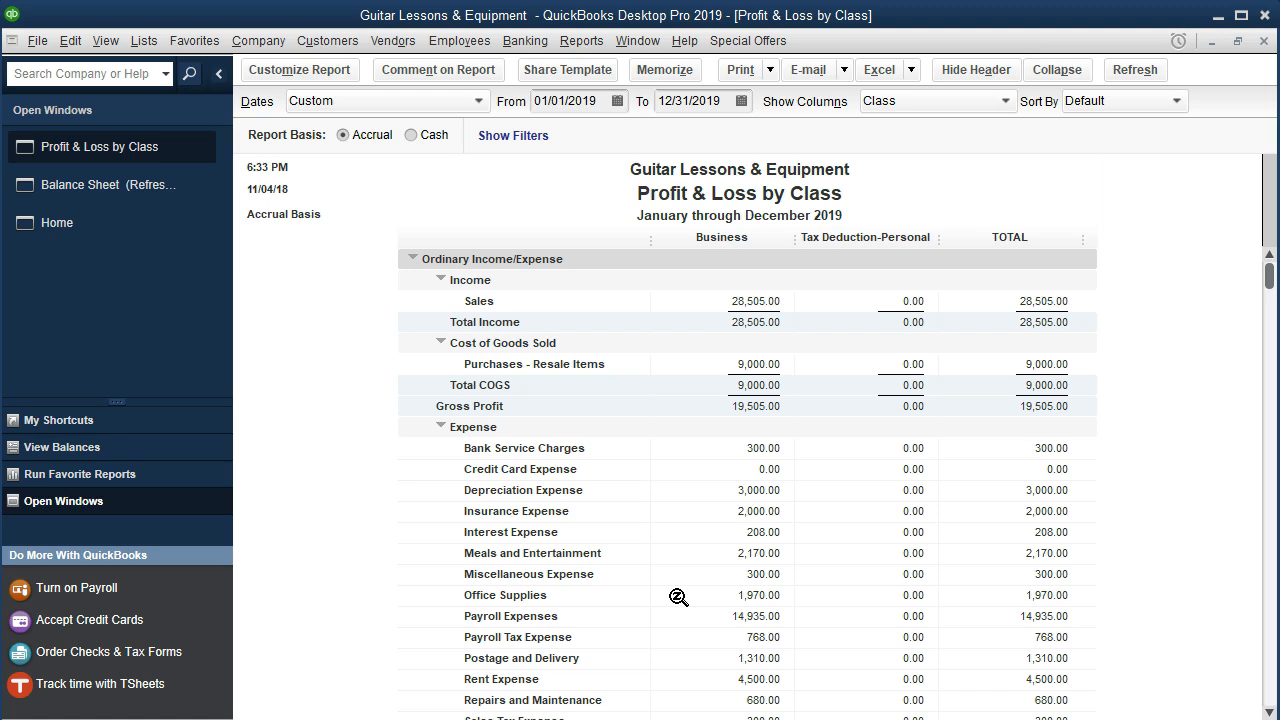
left_click(677, 572)
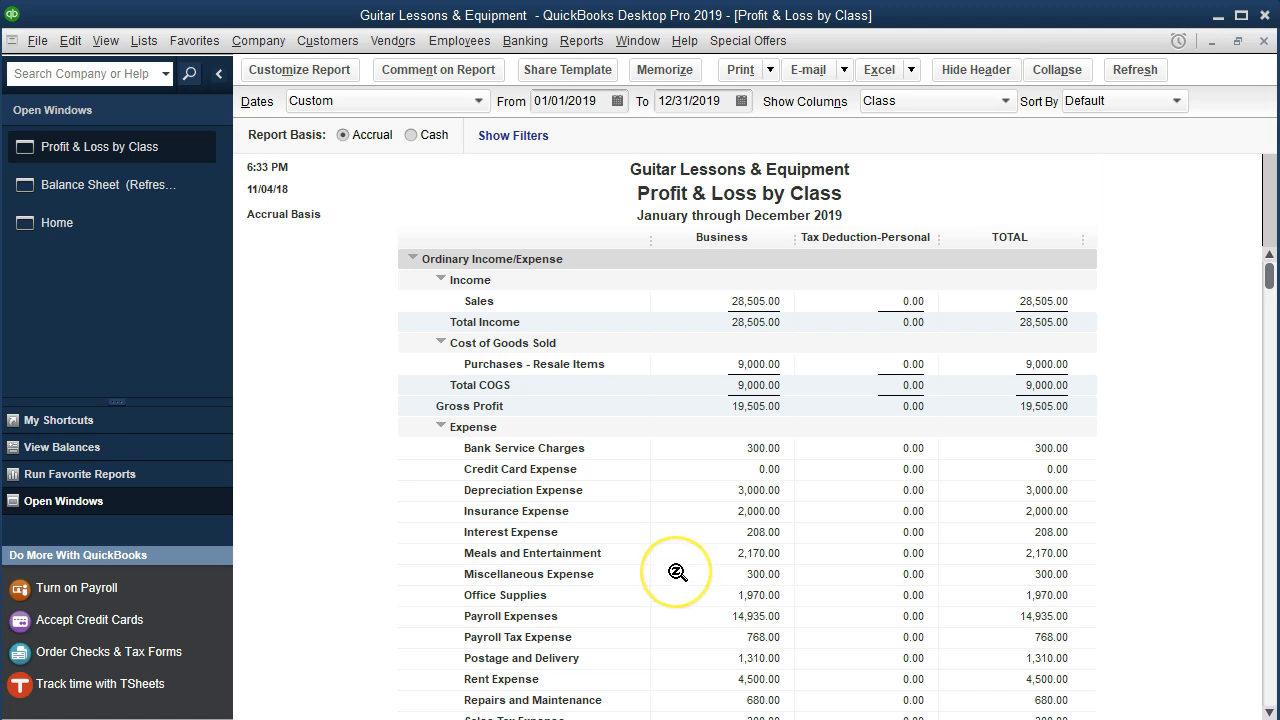
left_click(581, 41)
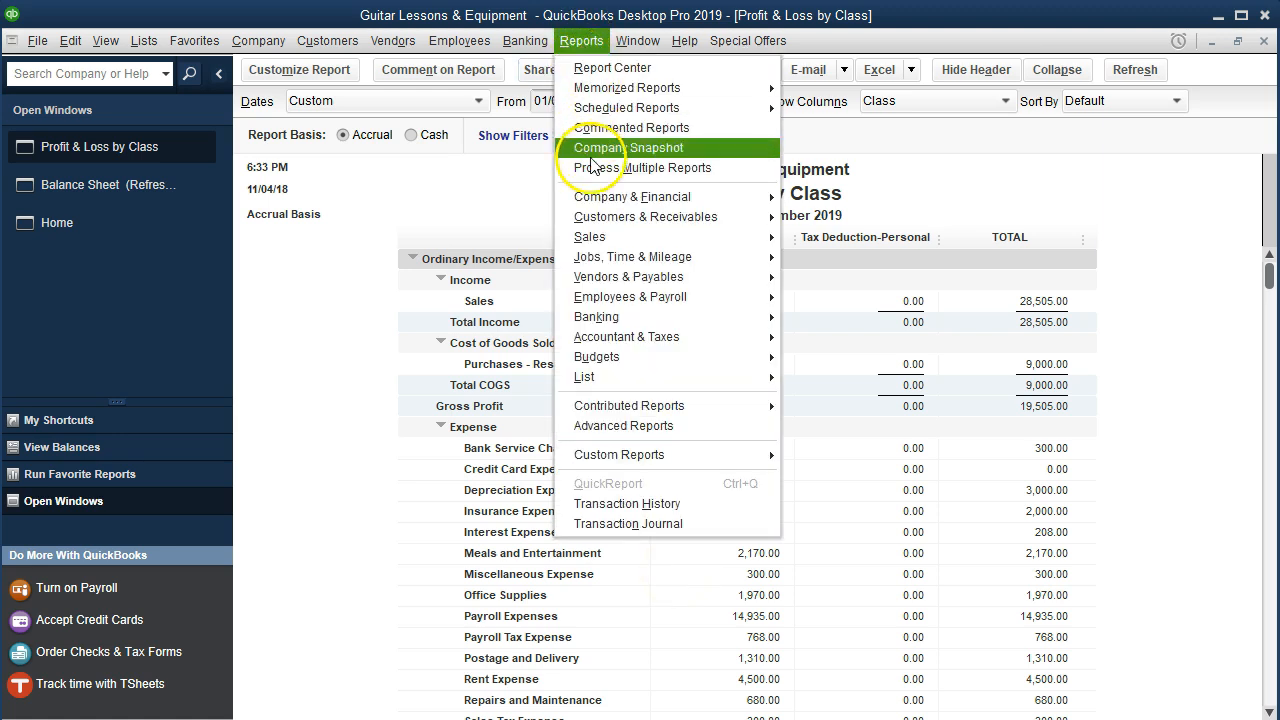
mouse_move(760, 196)
left_click(806, 200)
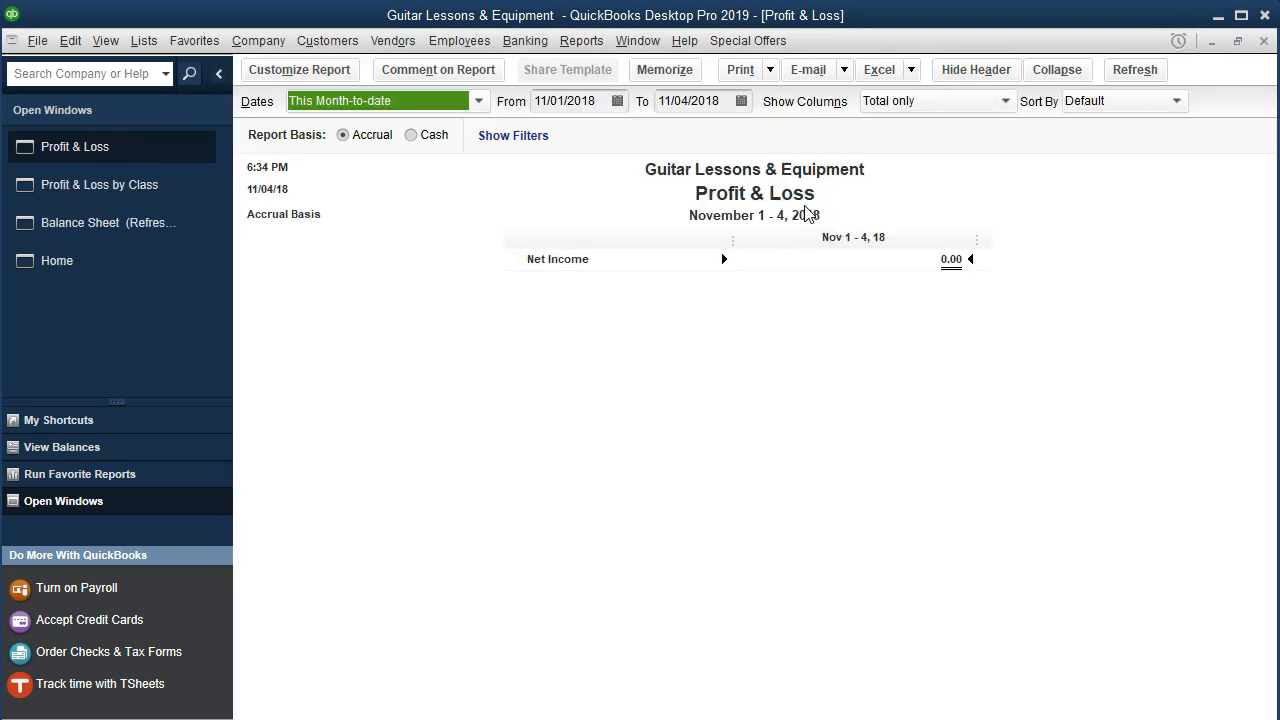
key("Tab")
type("0")
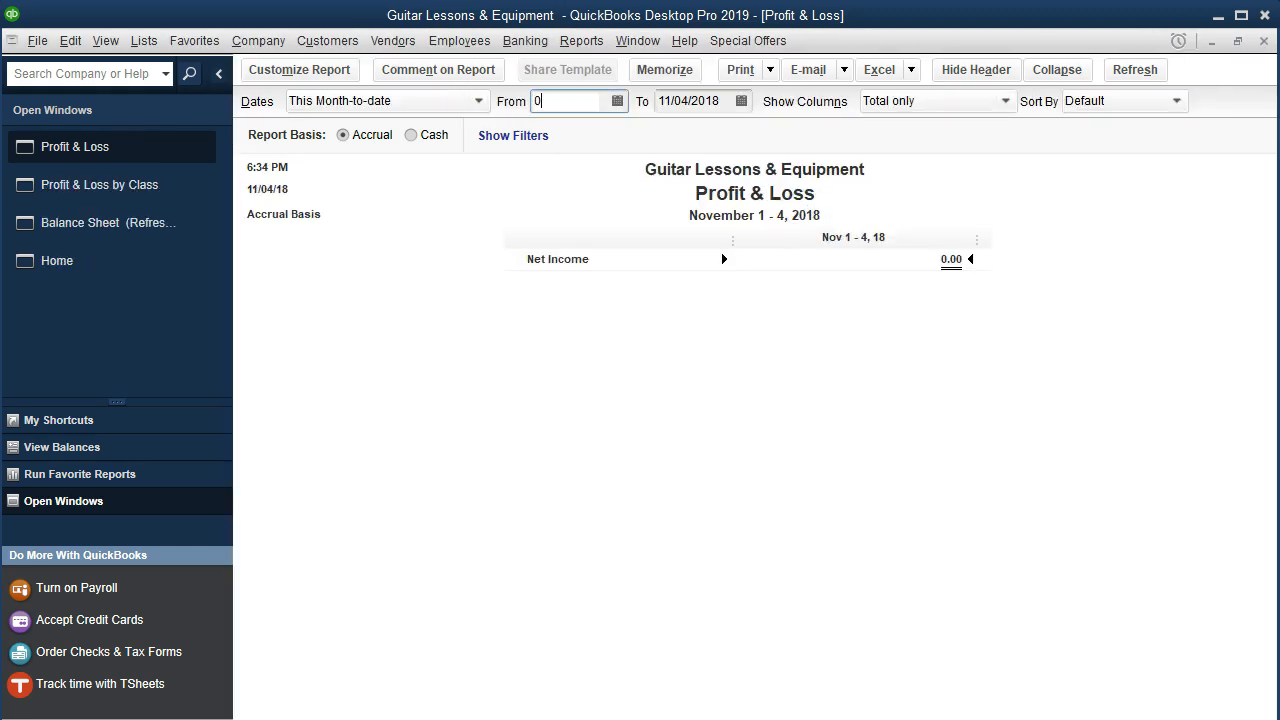
type("1/01/2019")
key("Tab")
type("123119")
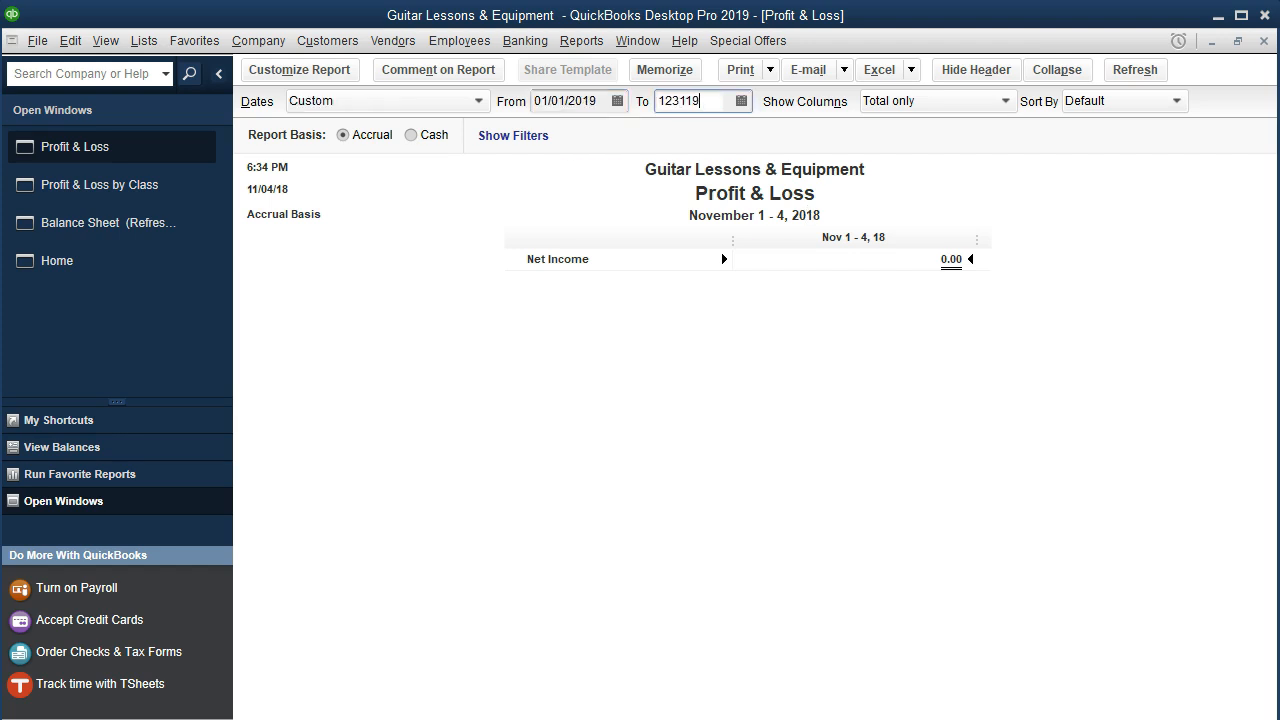
key("Tab")
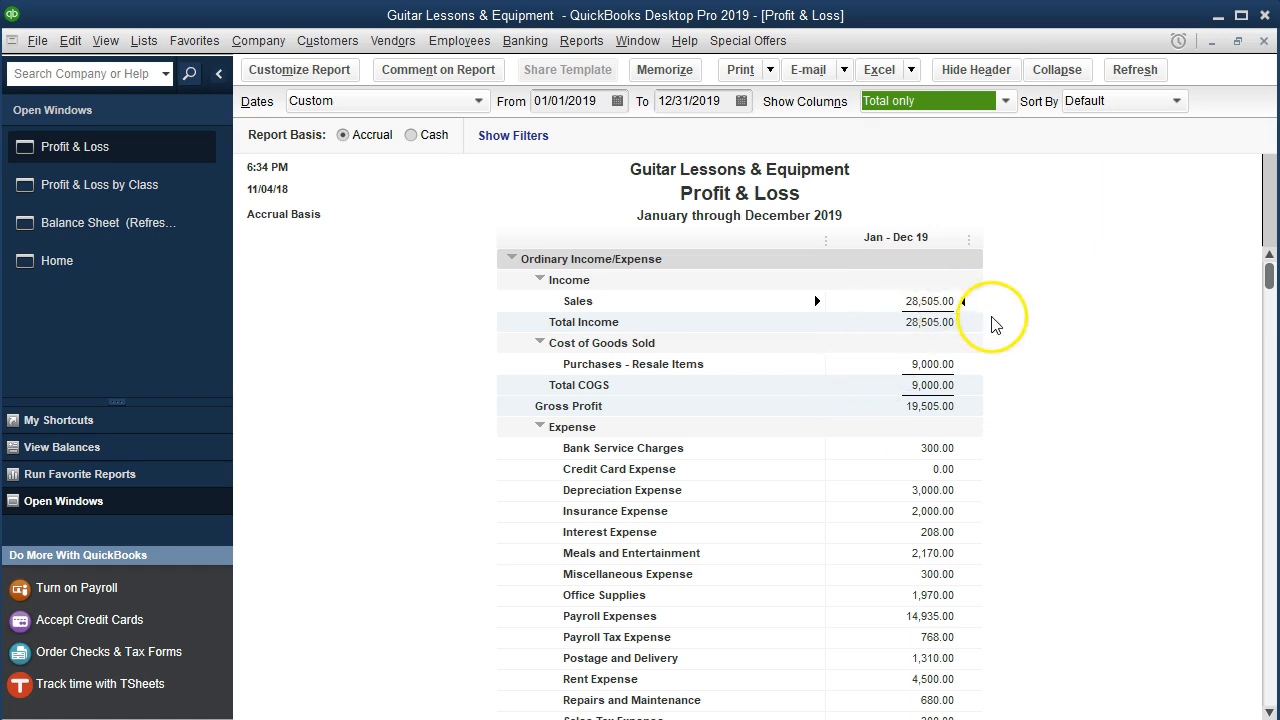
Filter the Profit & Loss report by class to show only Business
scroll(1055, 455, "down", 6)
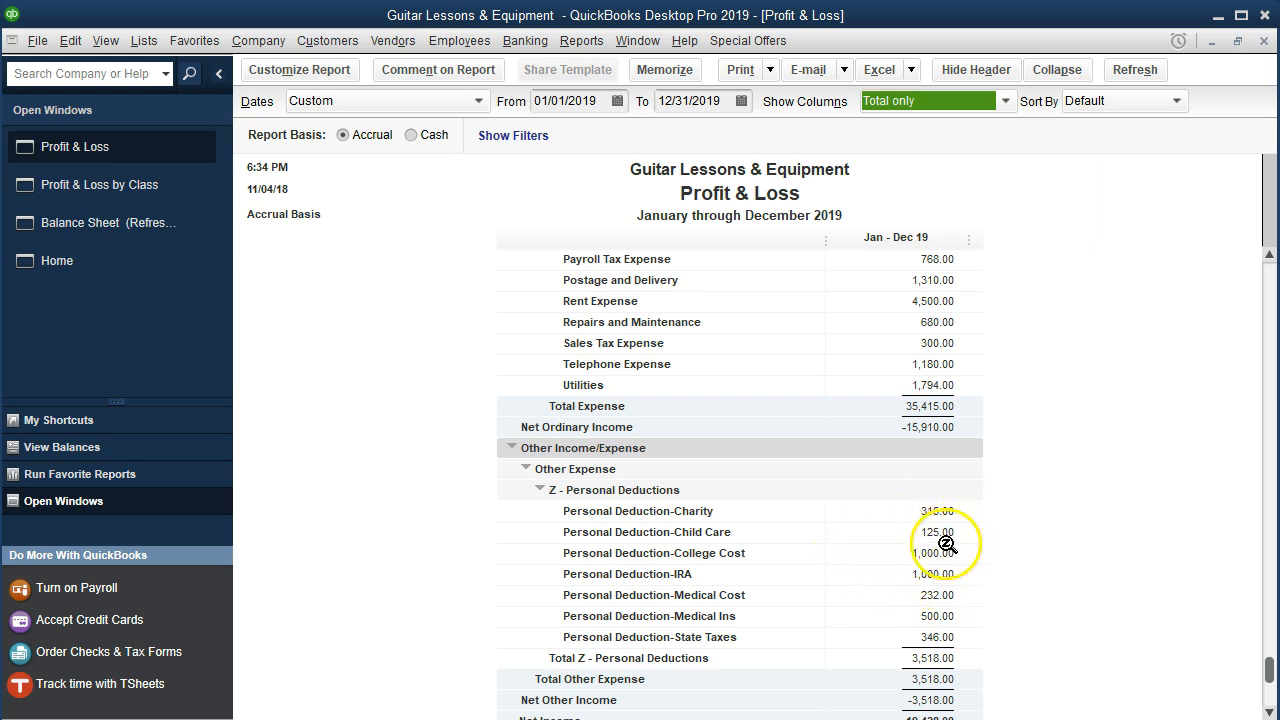
scroll(1000, 572, "down", 1)
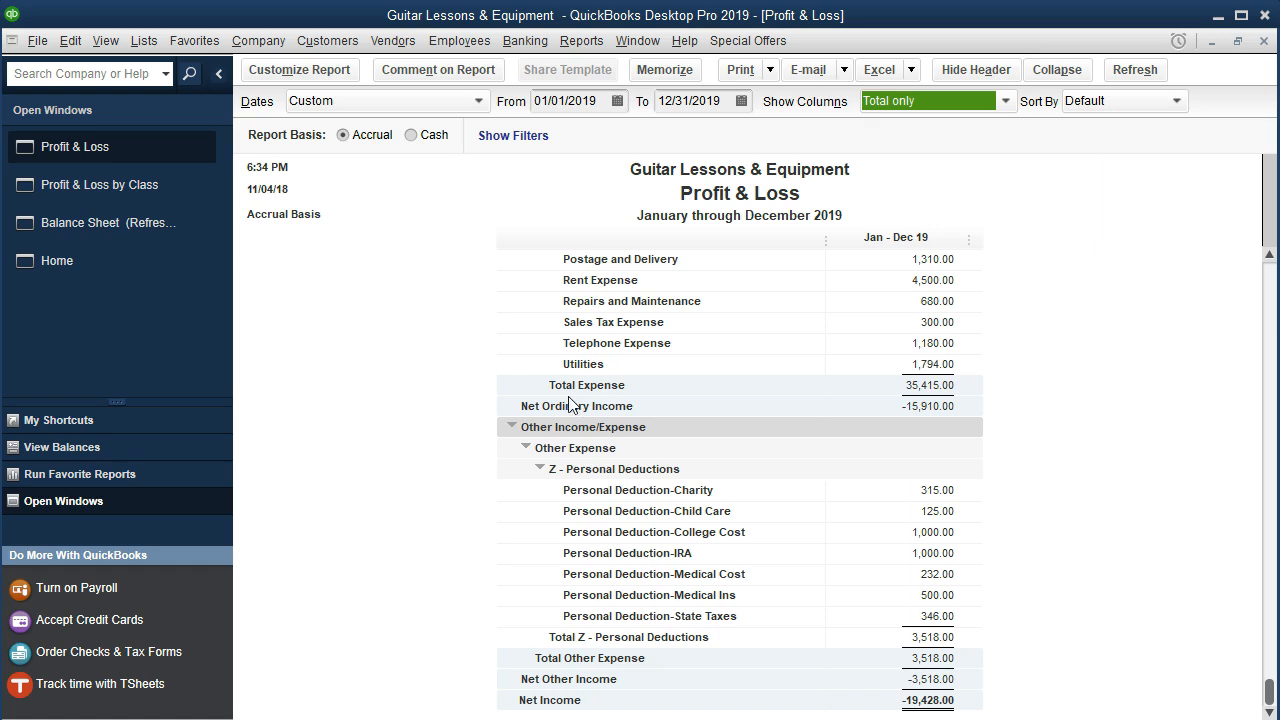
left_click(299, 79)
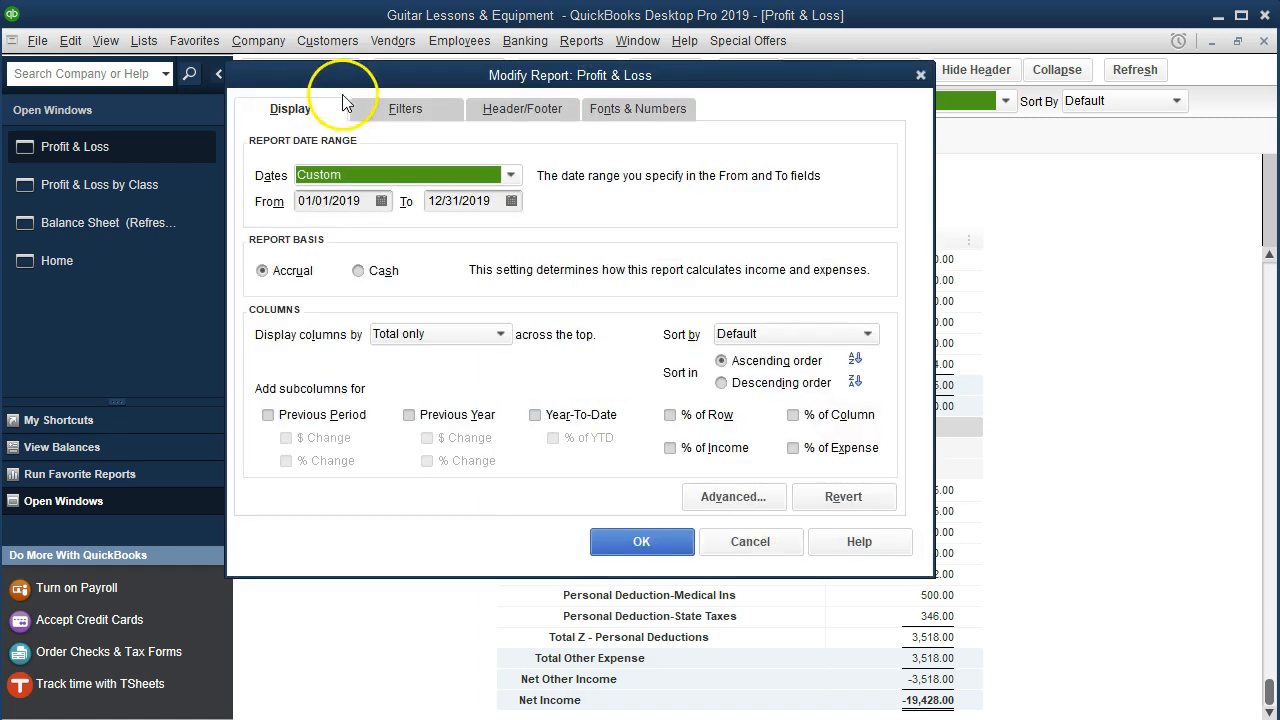
left_click(383, 110)
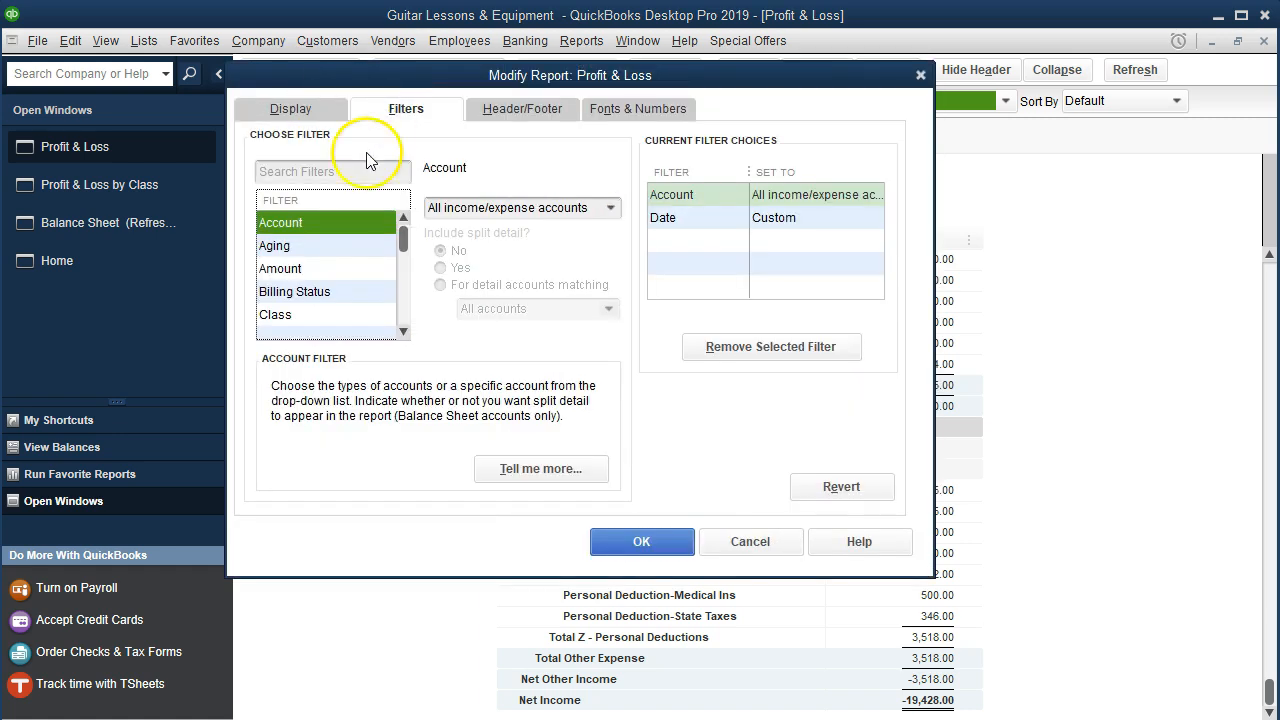
left_click(304, 316)
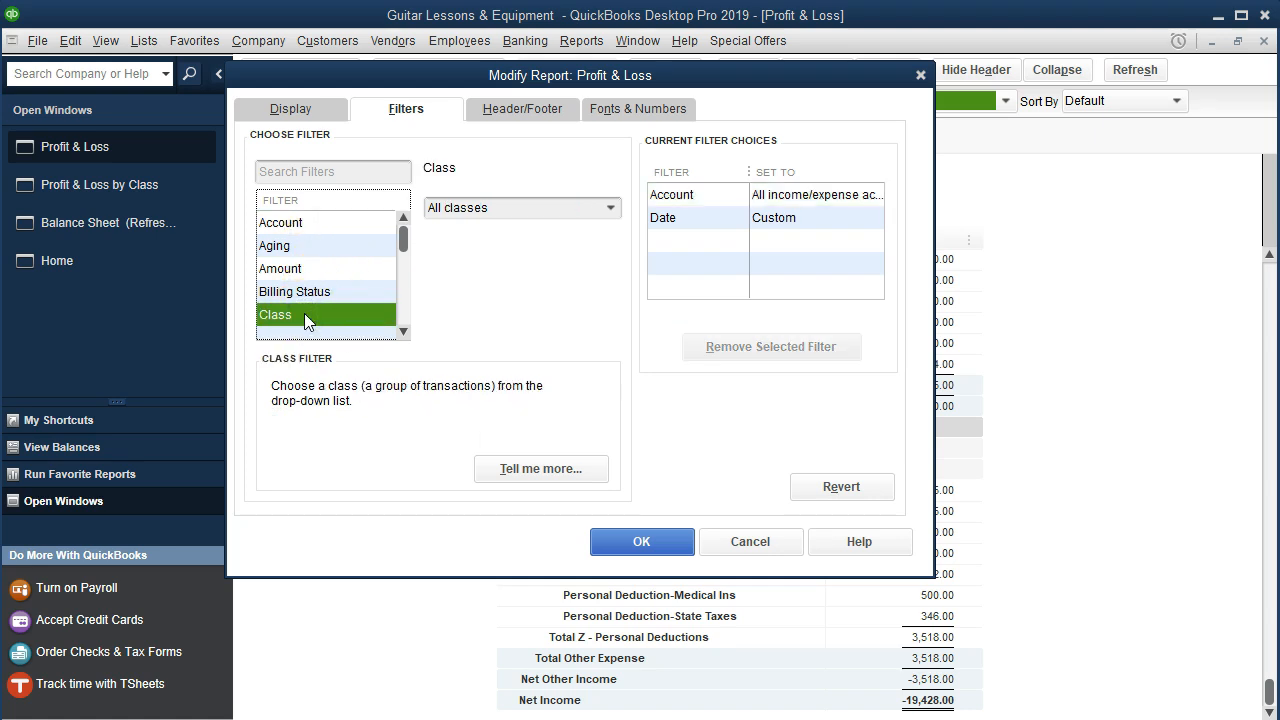
left_click(610, 207)
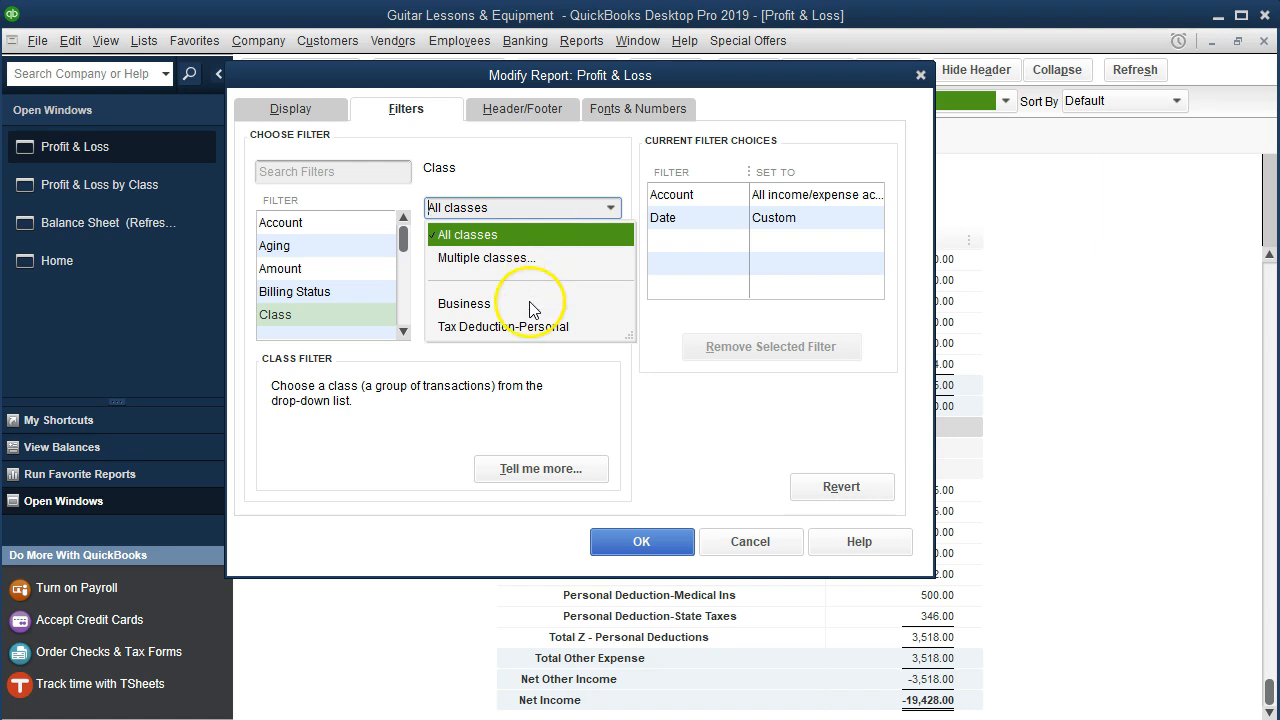
left_click(470, 310)
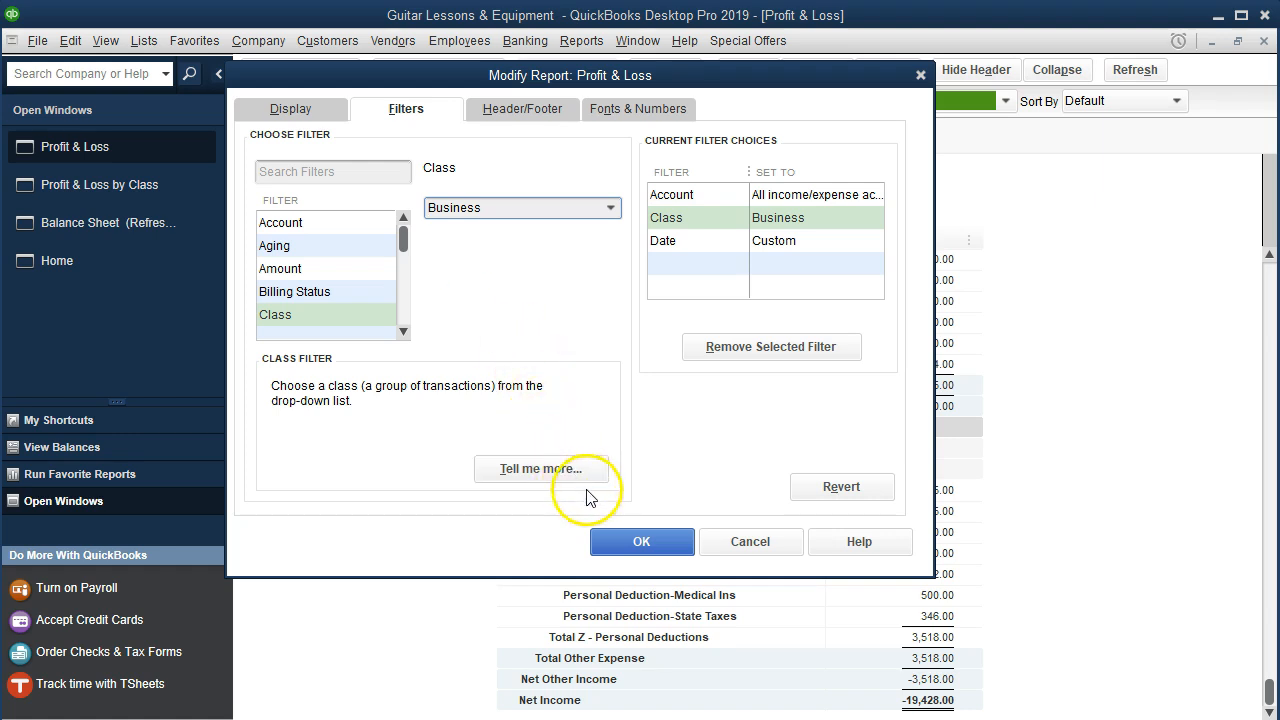
left_click(615, 543)
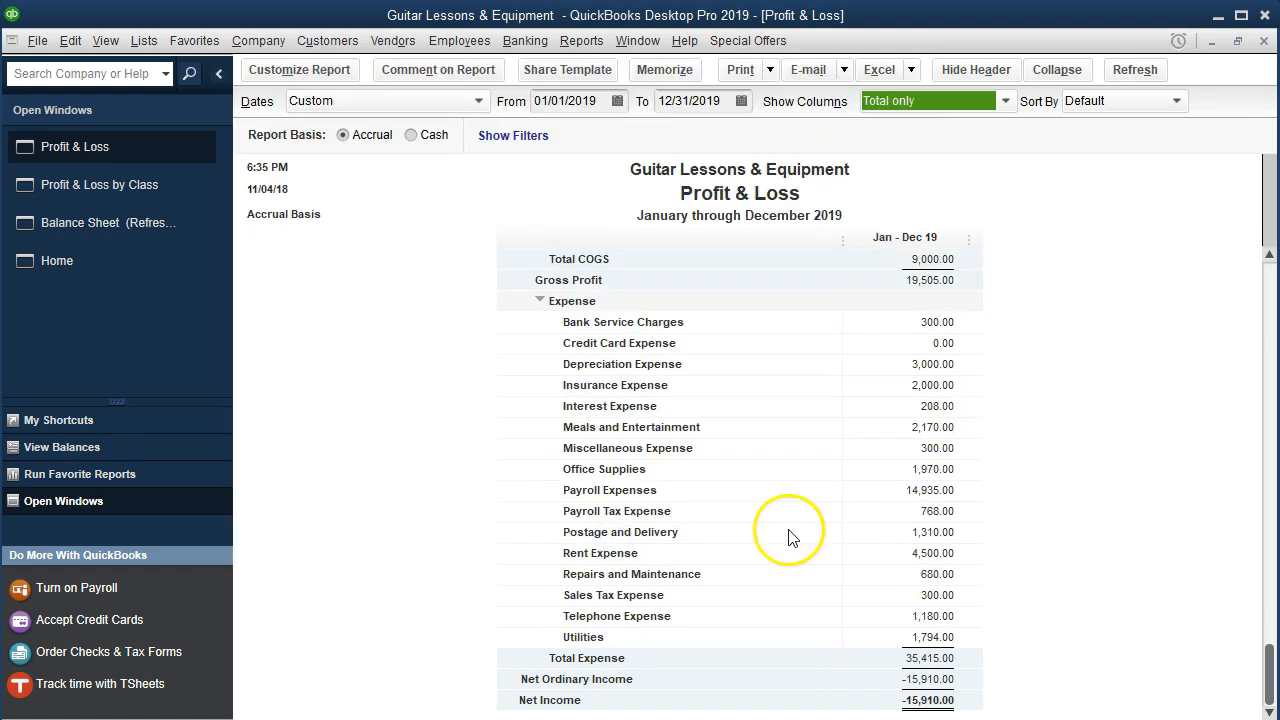
Compare the net income of the Business-filtered Profit & Loss with the Business column of Profit & Loss by Class
scroll(983, 502, "up", 3)
scroll(986, 495, "down", 3)
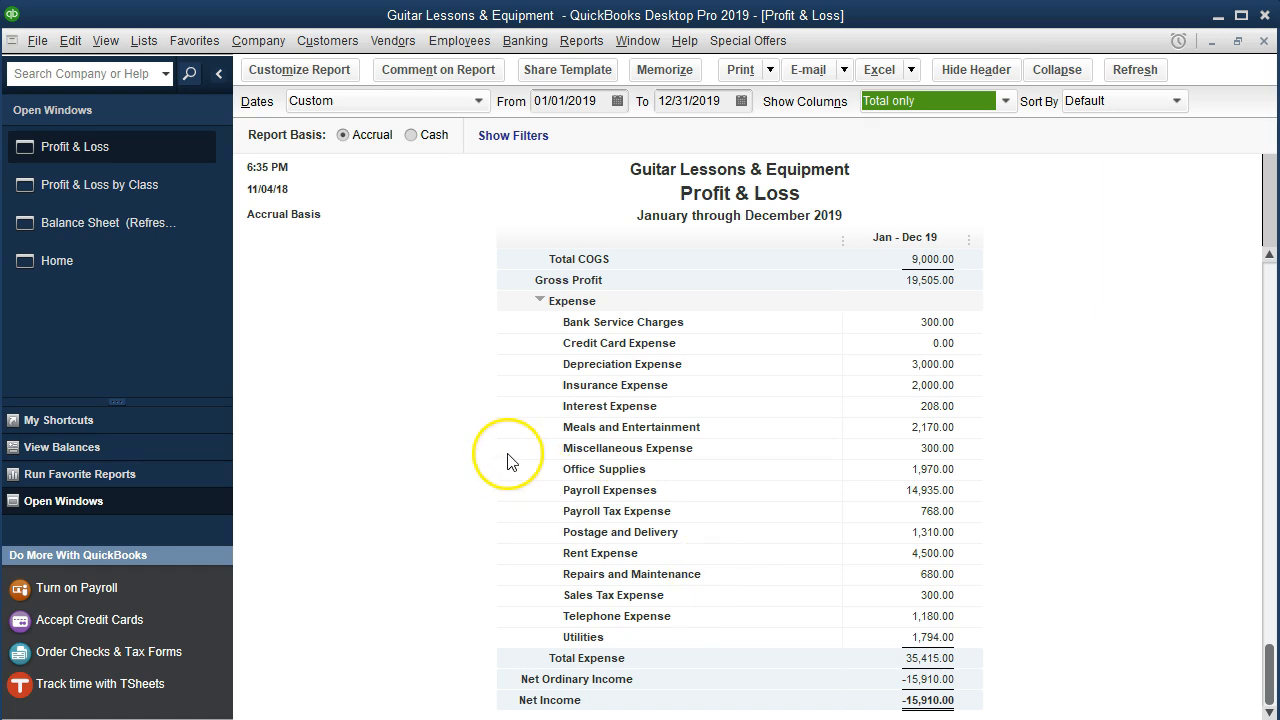
left_click(106, 184)
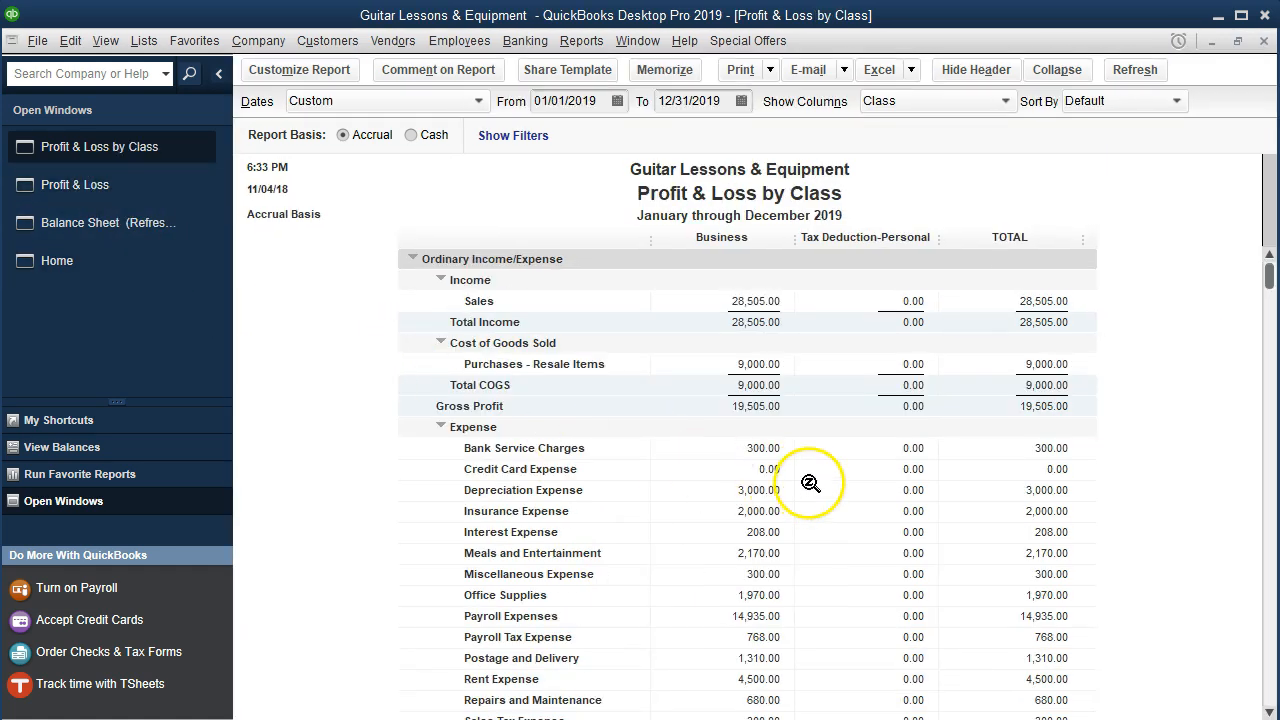
scroll(810, 487, "down", 6)
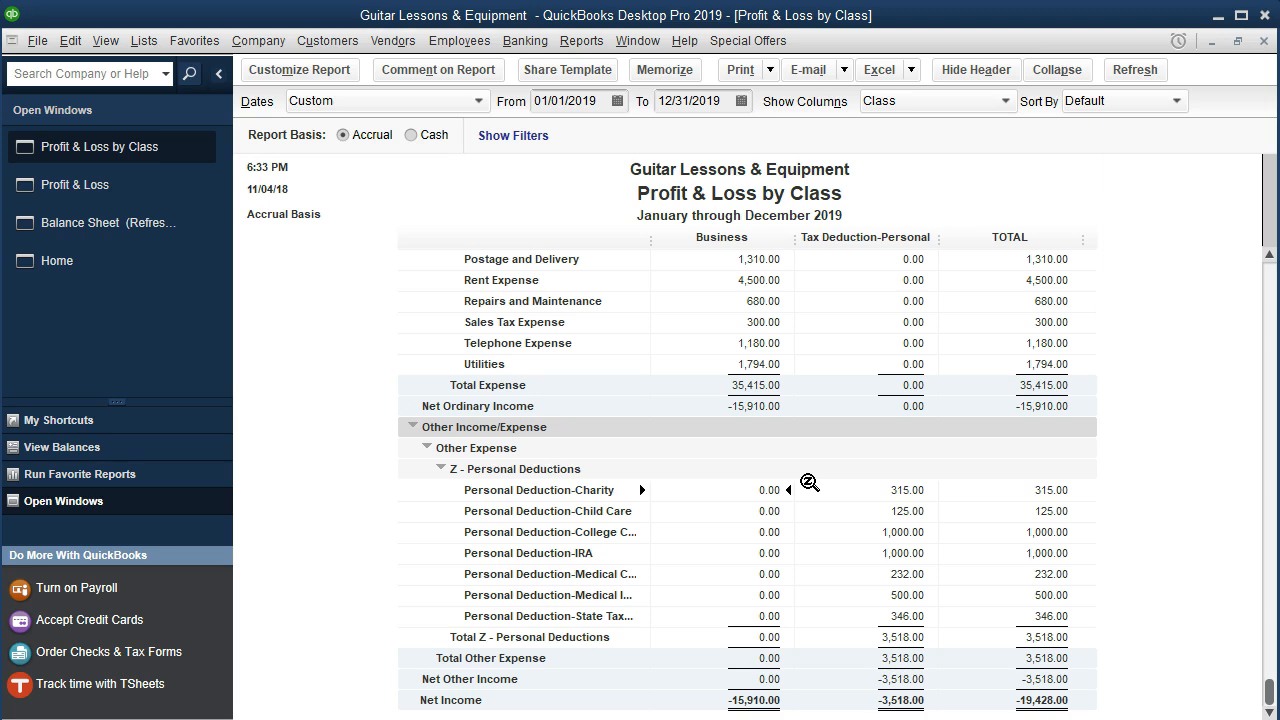
left_click(119, 200)
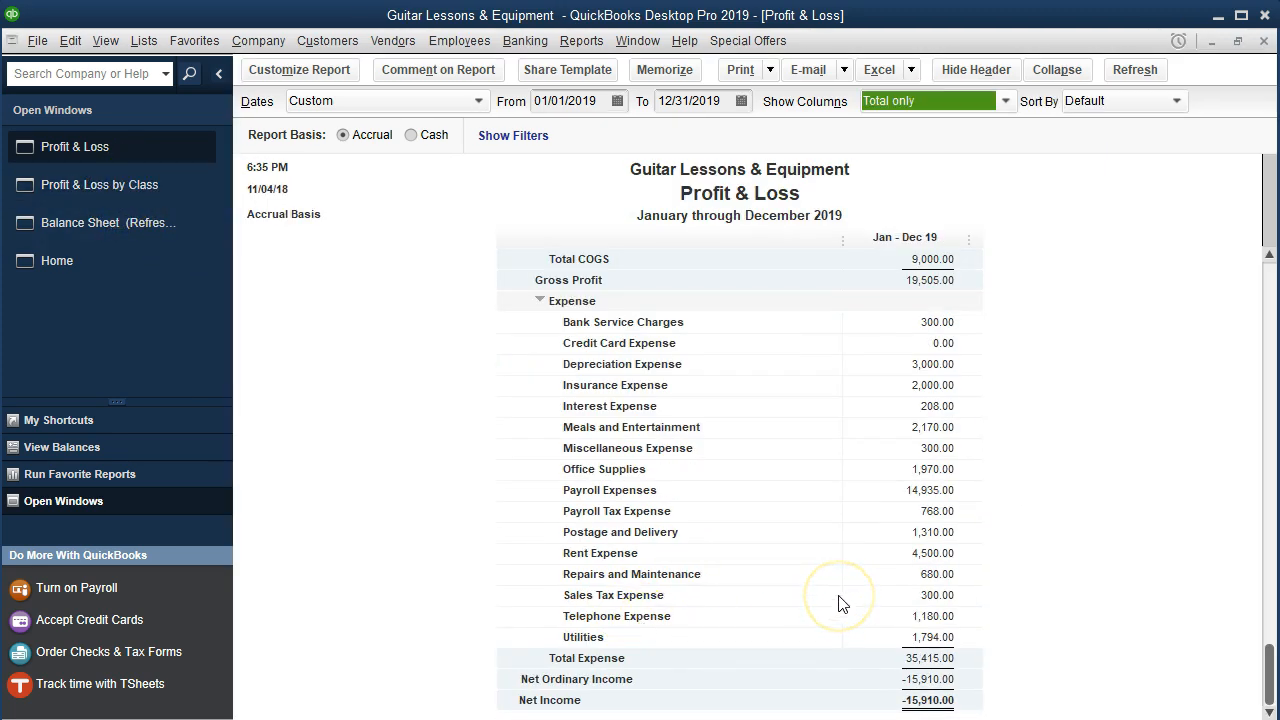
scroll(839, 604, "up", 2)
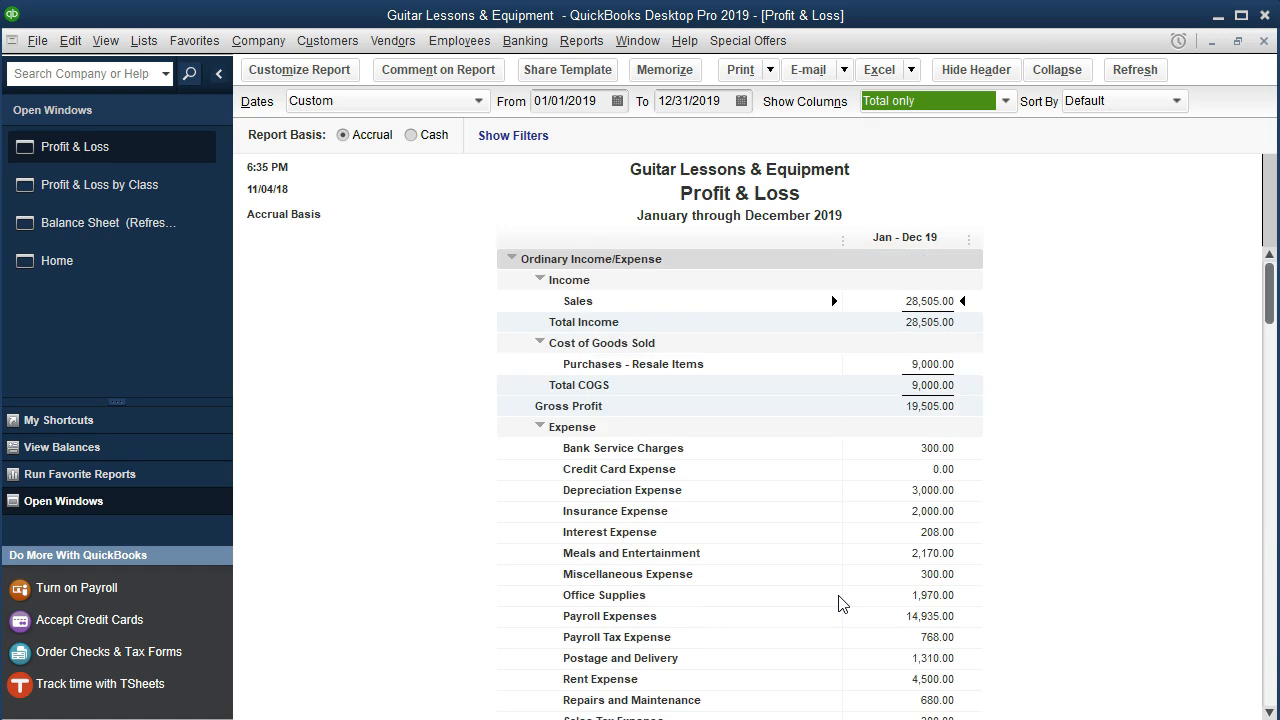
scroll(839, 604, "down", 2)
left_click(916, 699)
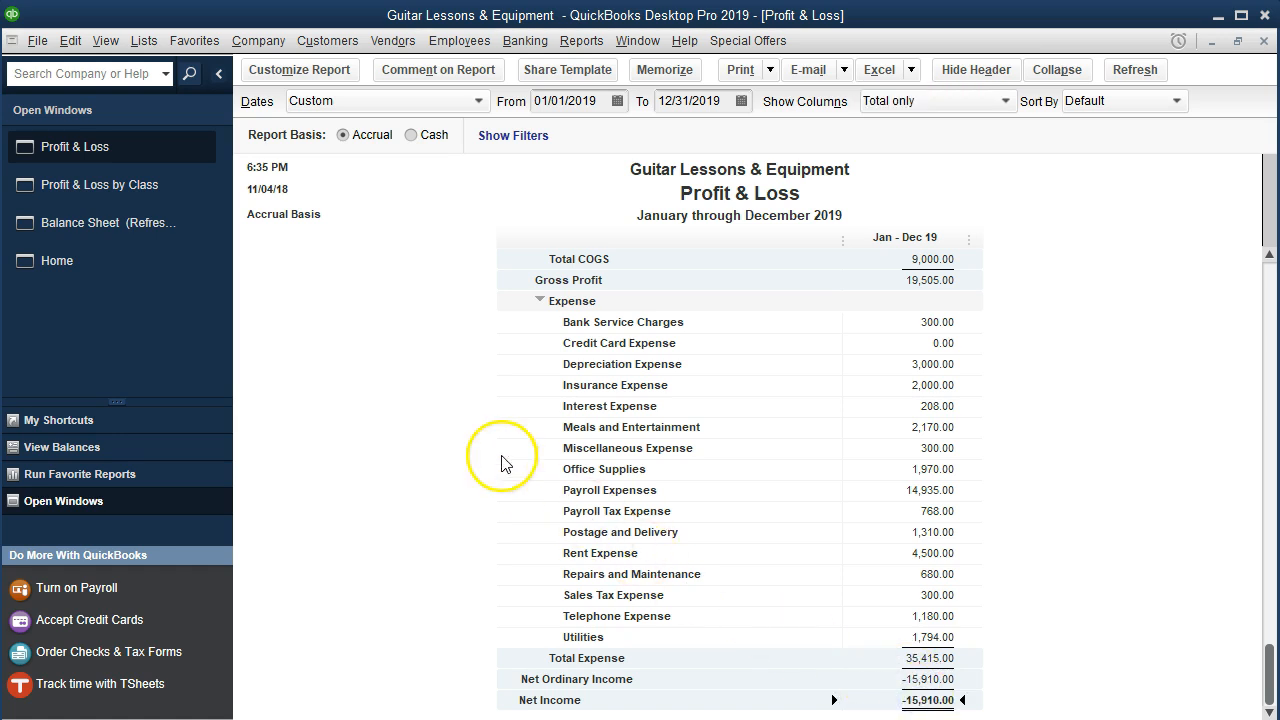
Compare the net income in the Balance Sheet's equity section with the Profit & Loss and Profit & Loss by Class reports
left_click(163, 236)
left_click(245, 121)
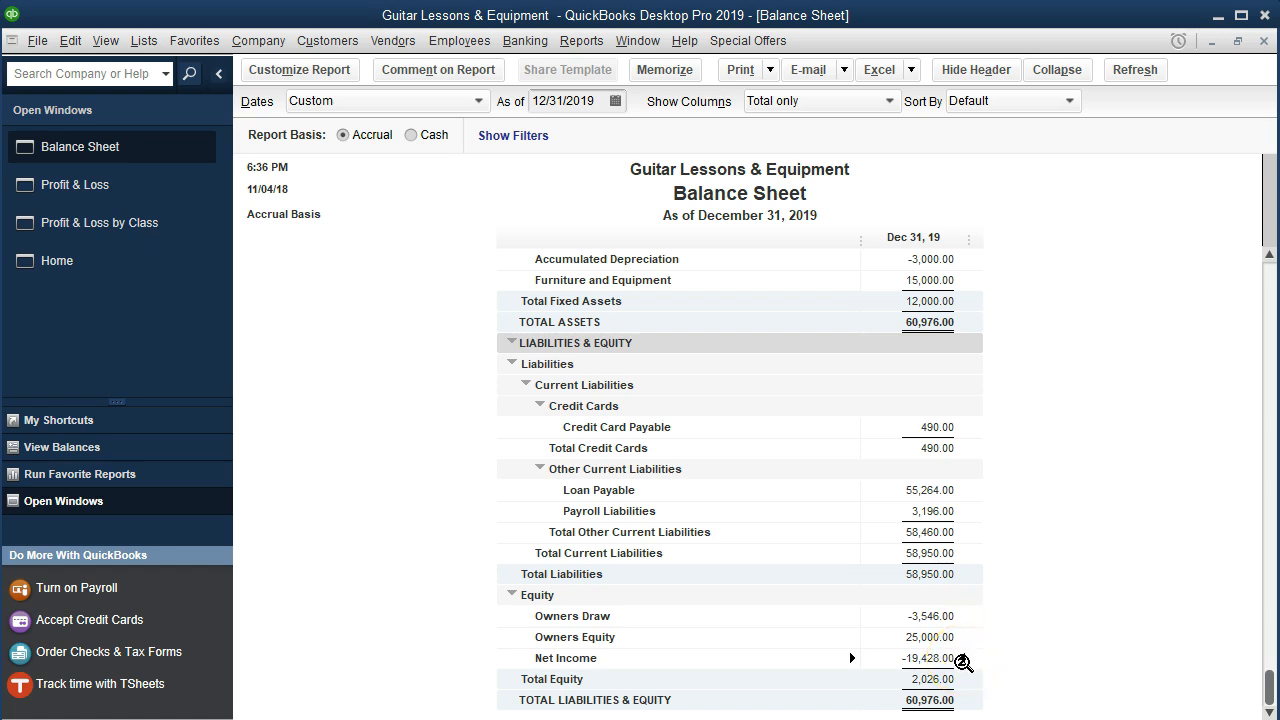
left_click(146, 187)
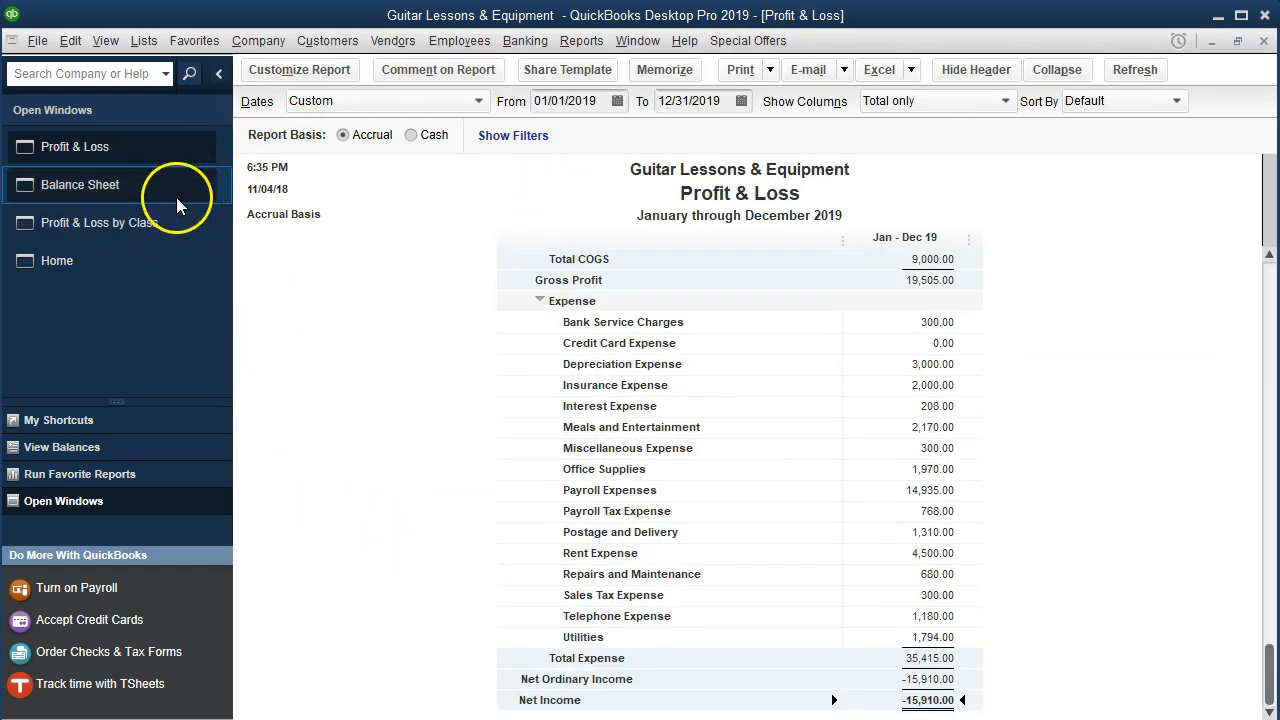
left_click(151, 226)
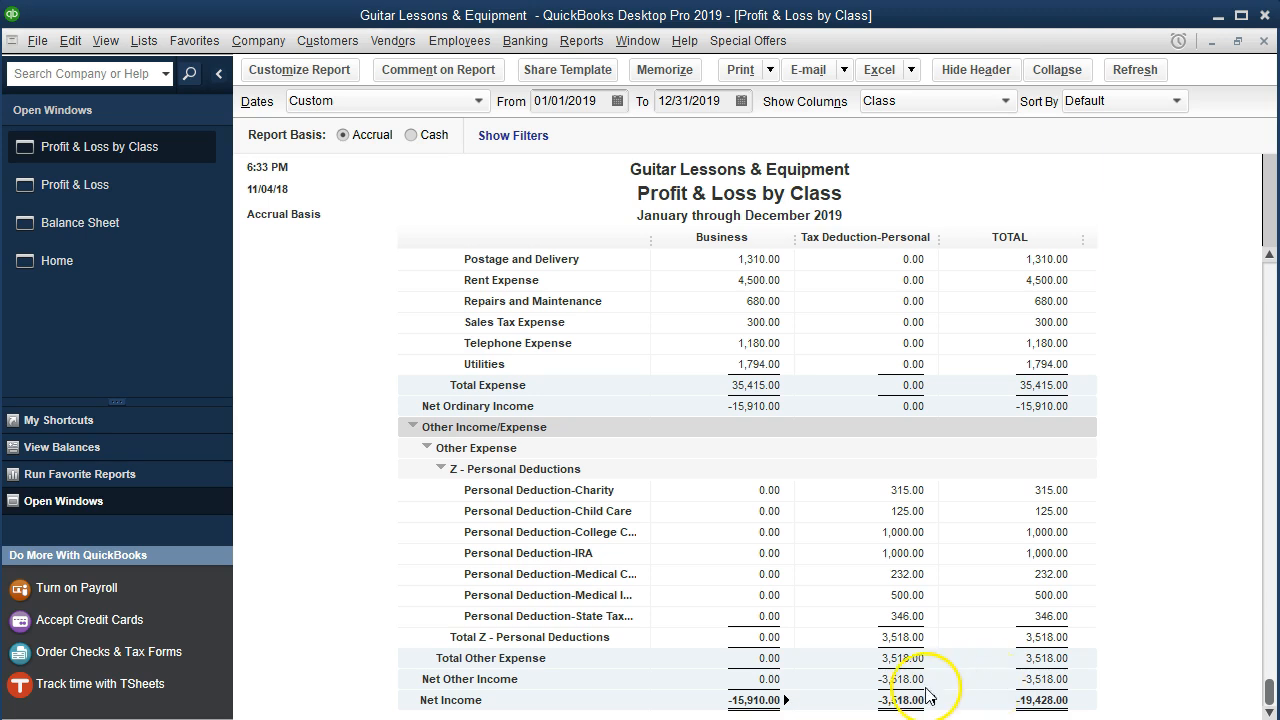
left_click(723, 700)
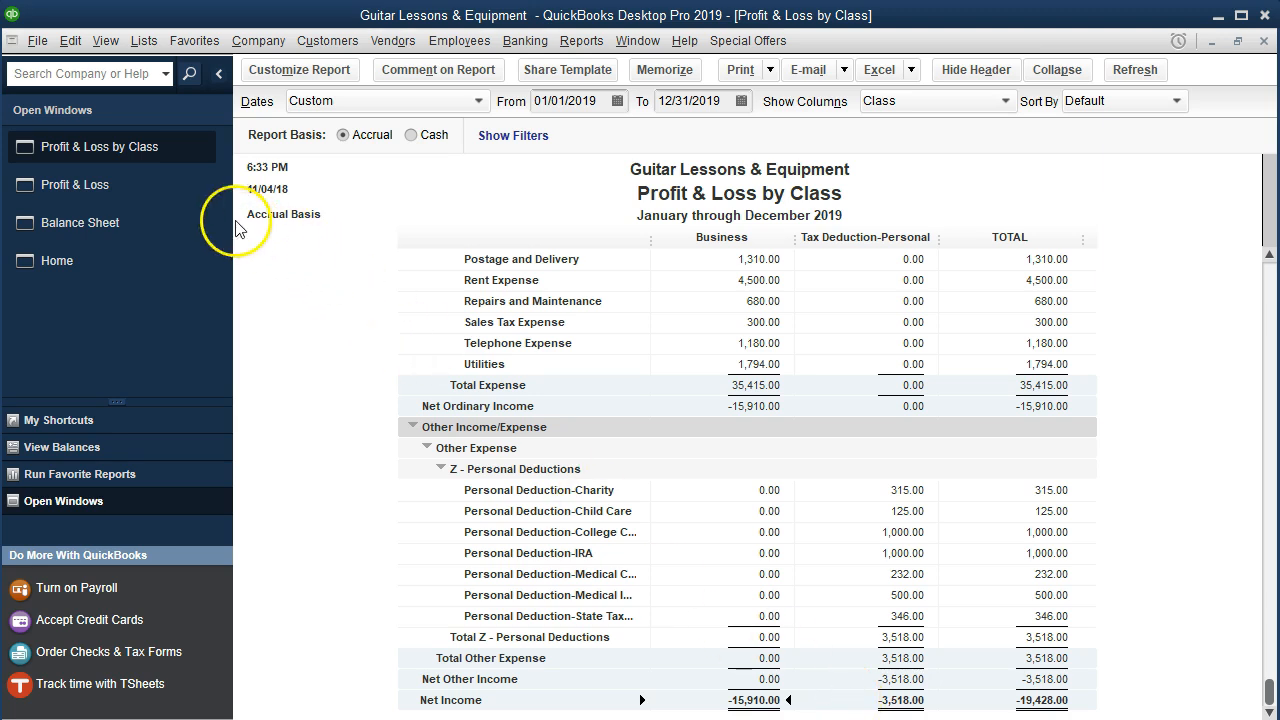
left_click(162, 225)
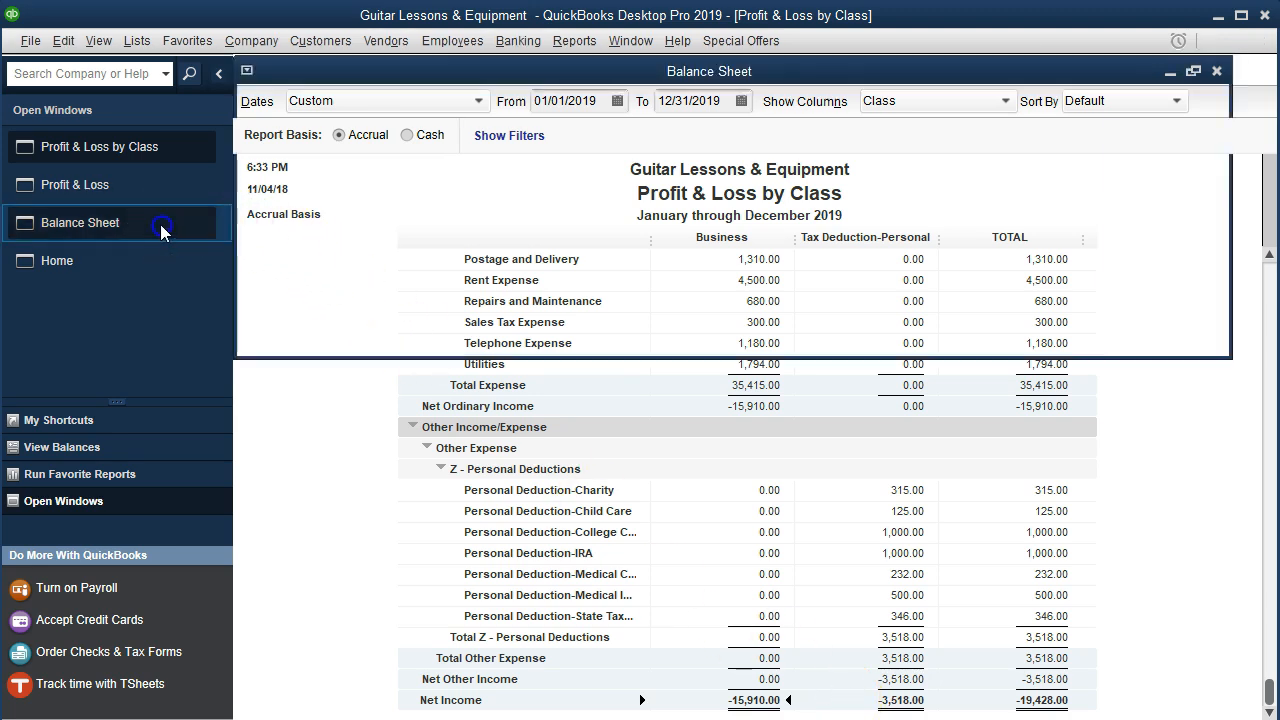